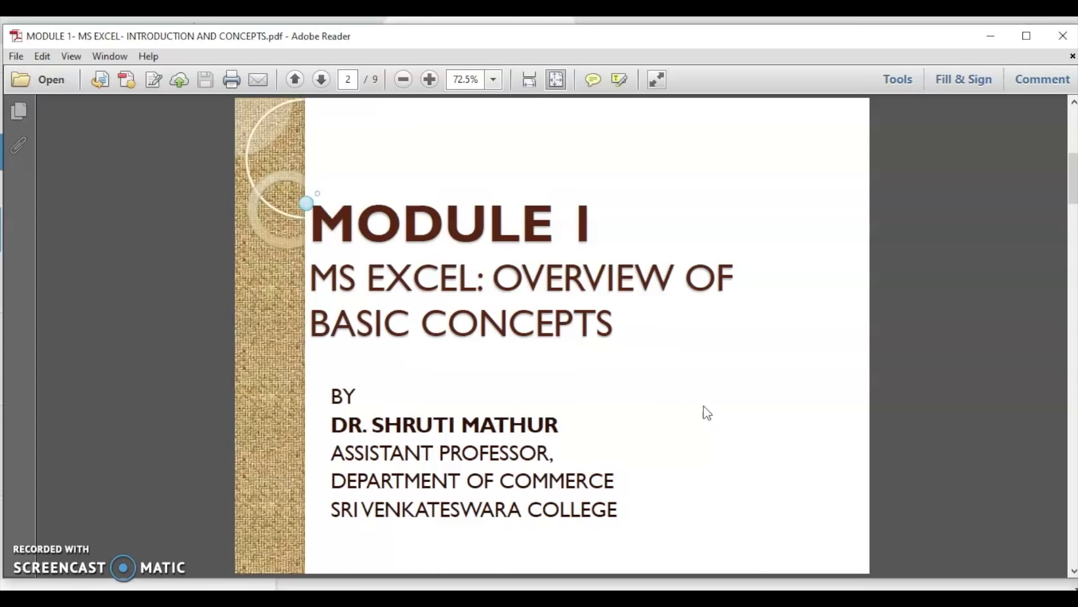
# - Scroll the module slides forward to page 4, 'Starting with Excel Workbook'
pyautogui.scroll(-1, 707, 413)
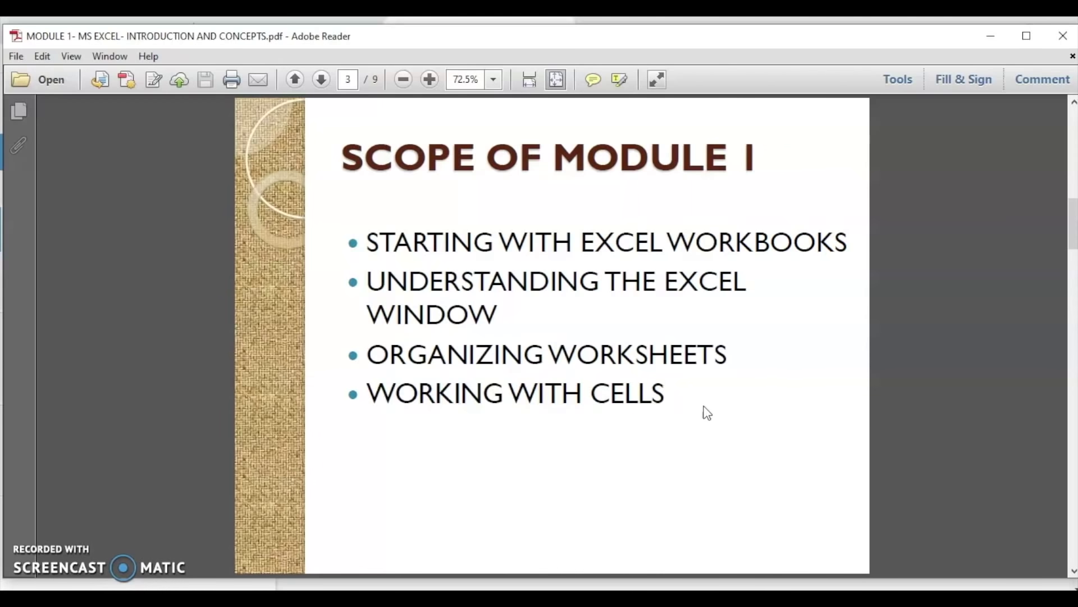
pyautogui.scroll(-1, 708, 413)
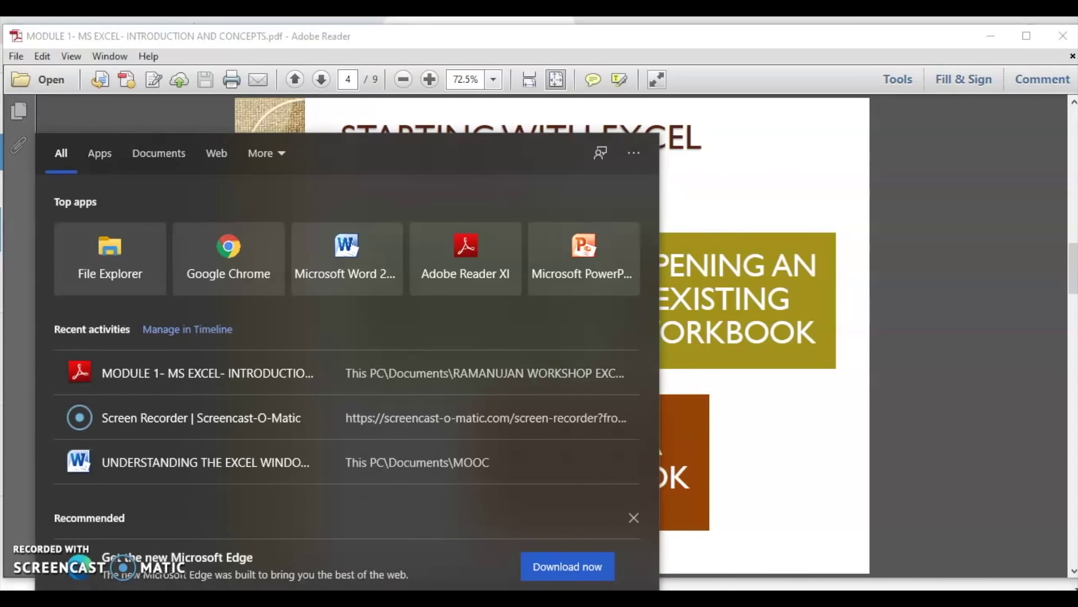
# - Search Windows for 'excel' and launch Microsoft Excel 2010
pyautogui.write('excel')
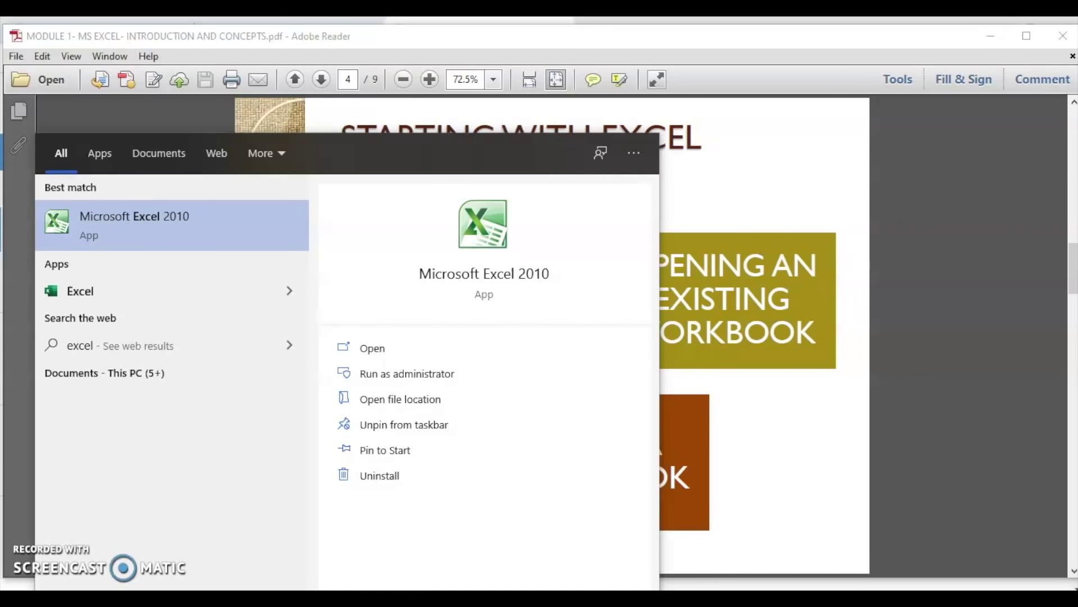
pyautogui.click(223, 228)
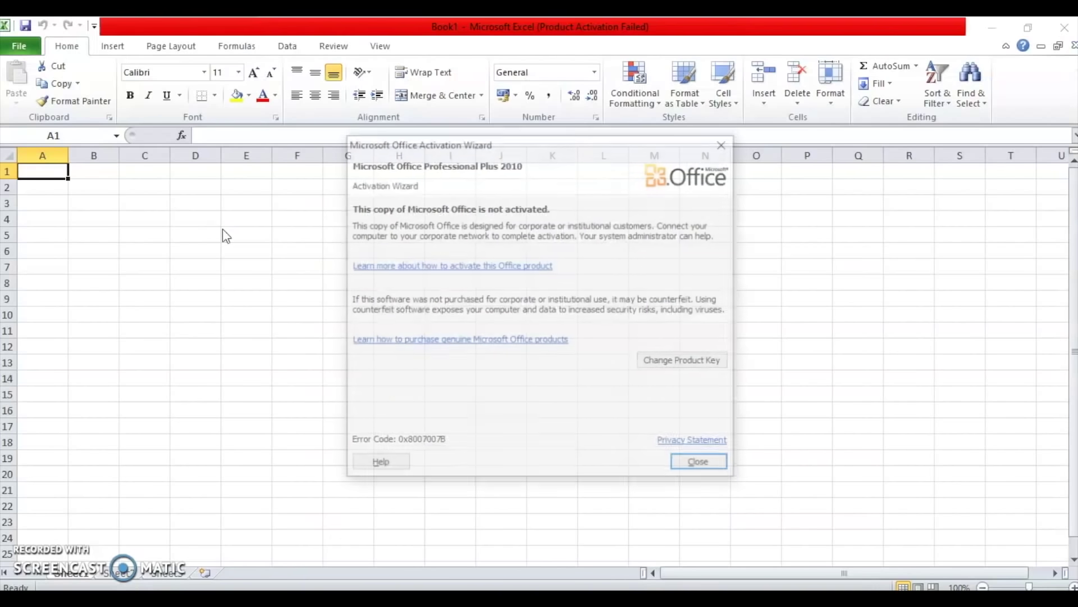
# - Dismiss the activation warning and save the blank workbook as basics on New Volume (D:)
pyautogui.click(701, 466)
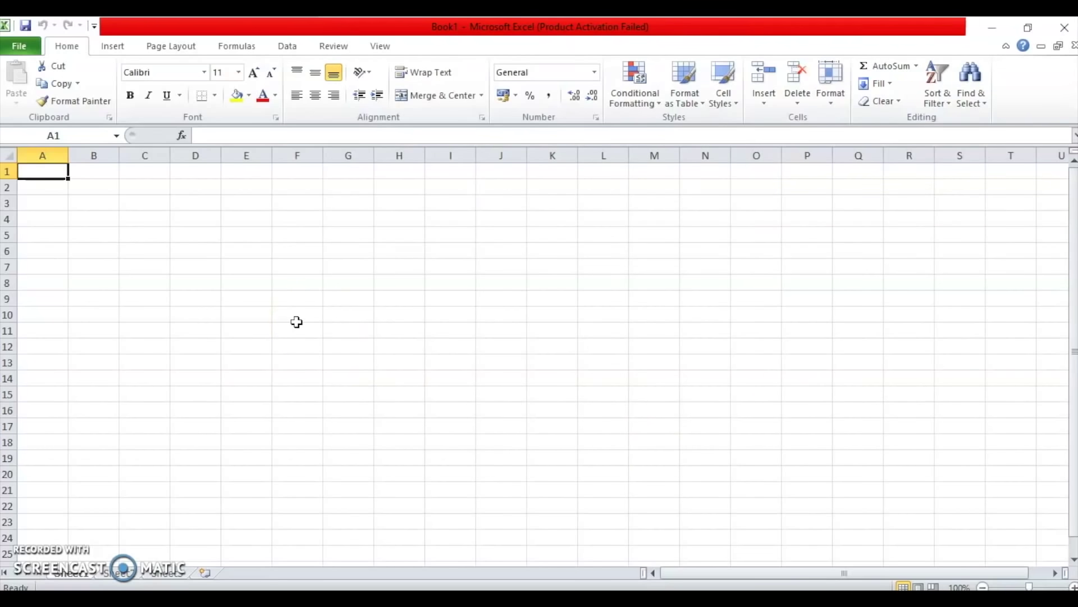
pyautogui.click(27, 48)
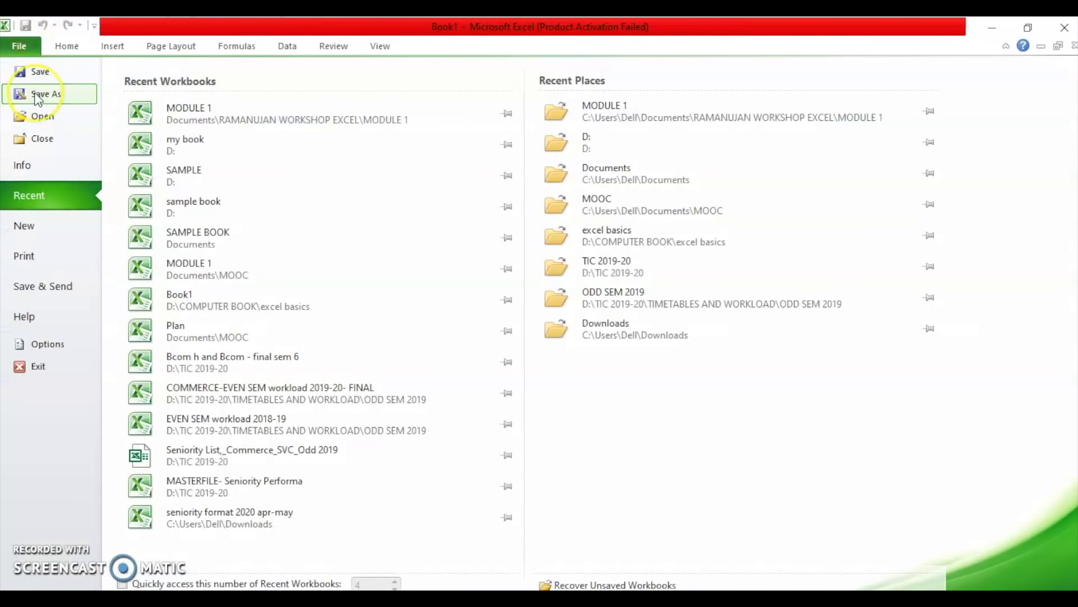
pyautogui.click(37, 96)
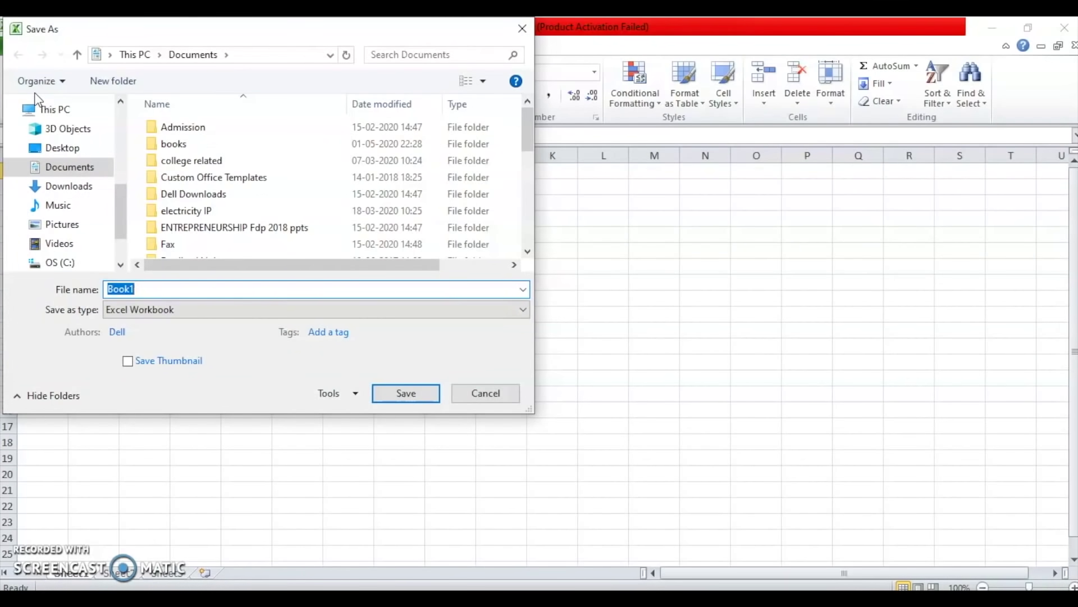
pyautogui.click(120, 250)
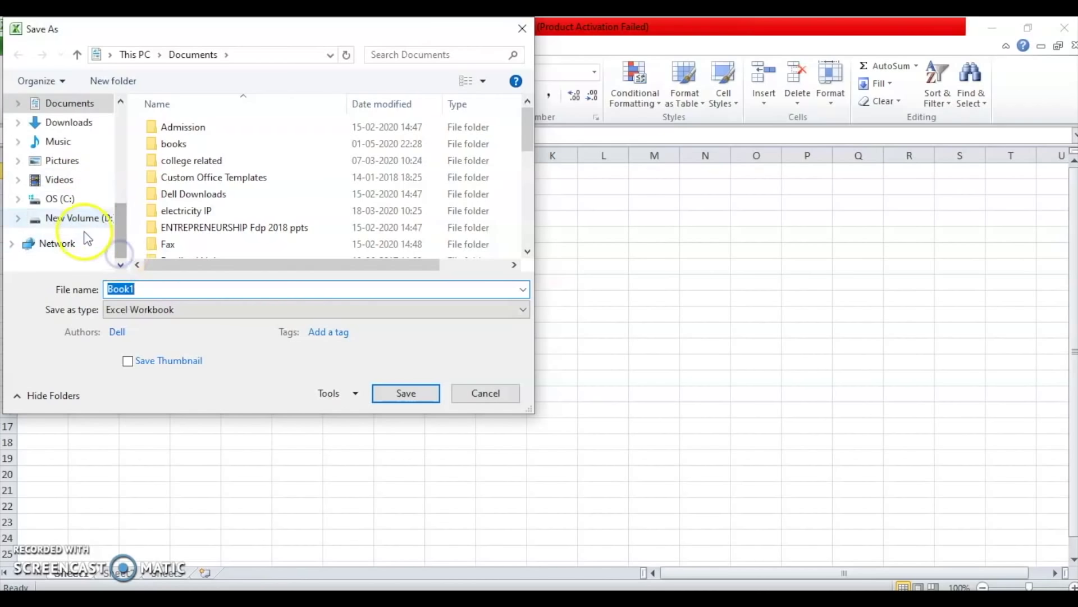
pyautogui.click(79, 204)
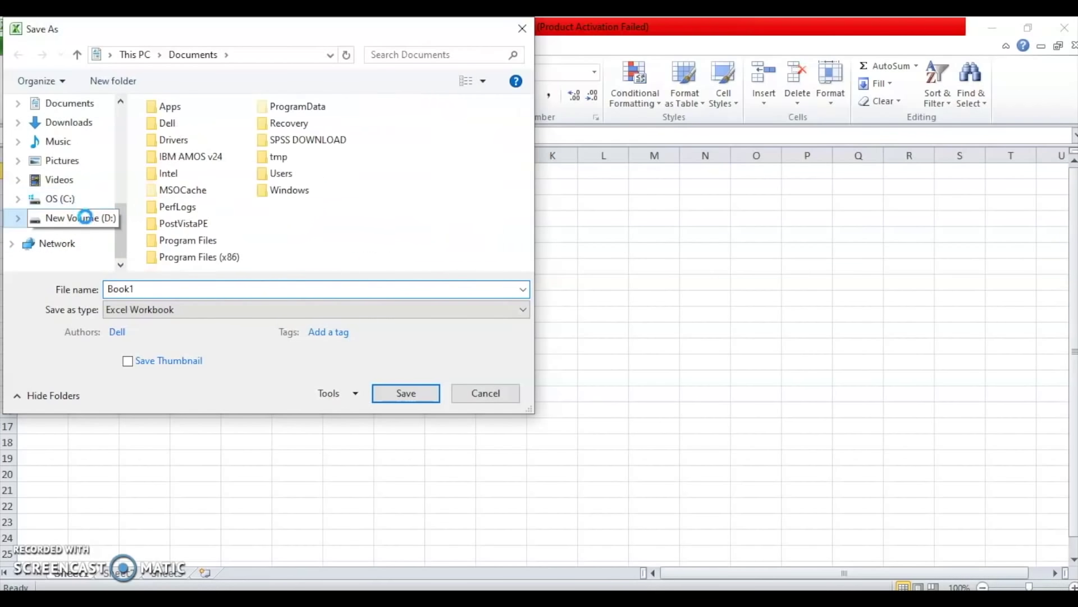
pyautogui.click(87, 222)
pyautogui.doubleClick(124, 288)
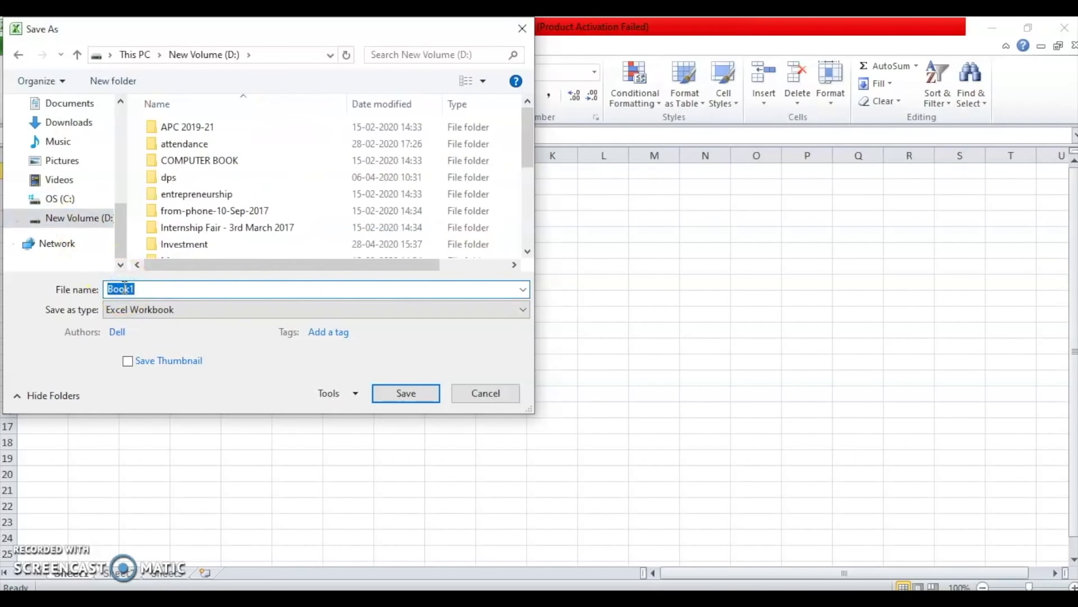
pyautogui.write('basics')
pyautogui.click(426, 394)
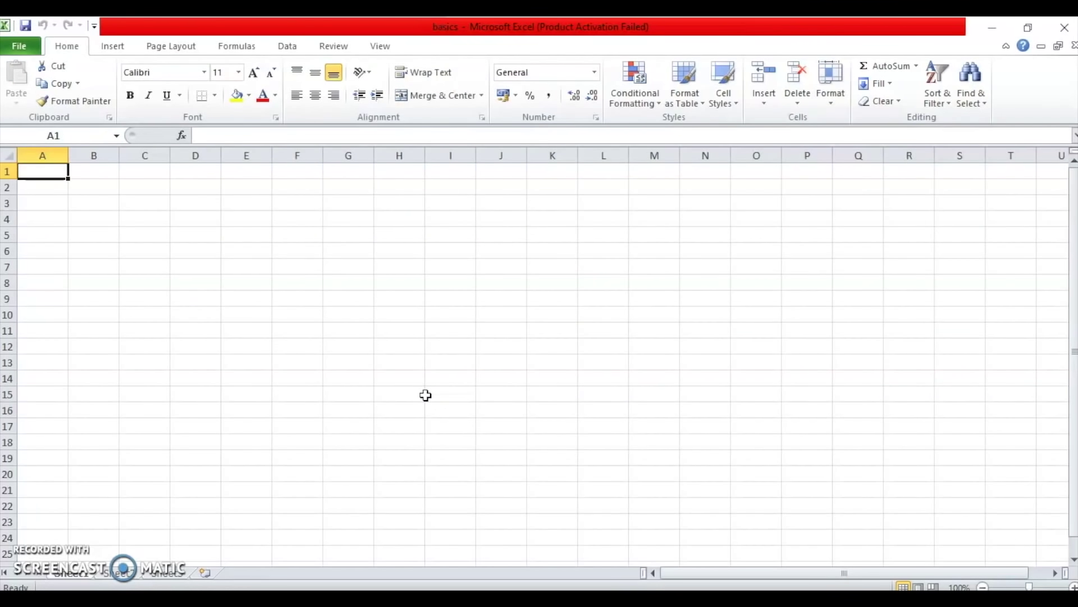
# - Check the saved file's information, then switch back to the slides in Adobe Reader
pyautogui.click(30, 48)
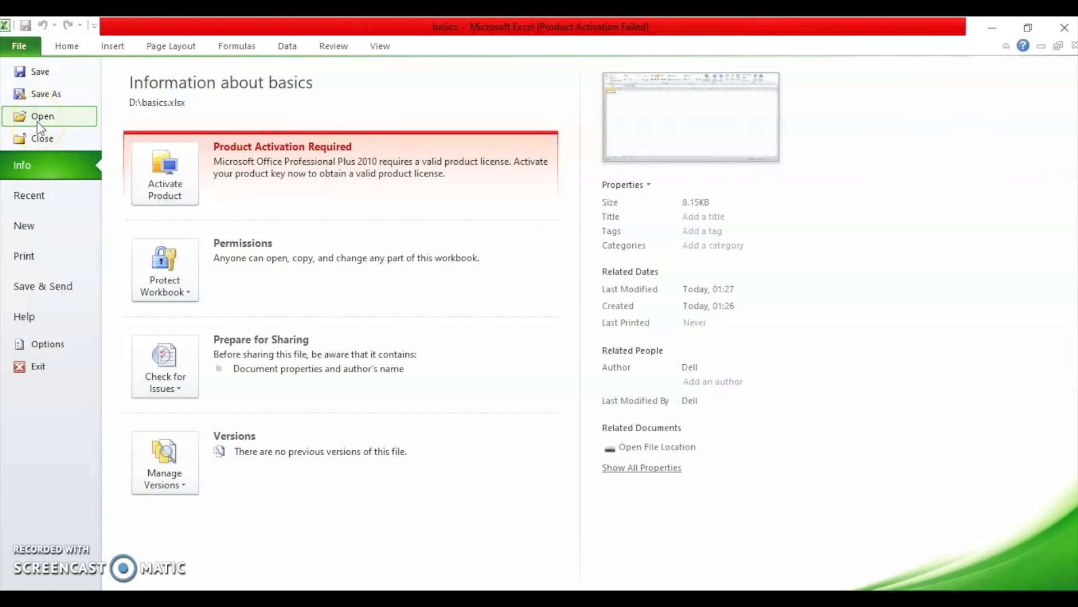
pyautogui.click(62, 51)
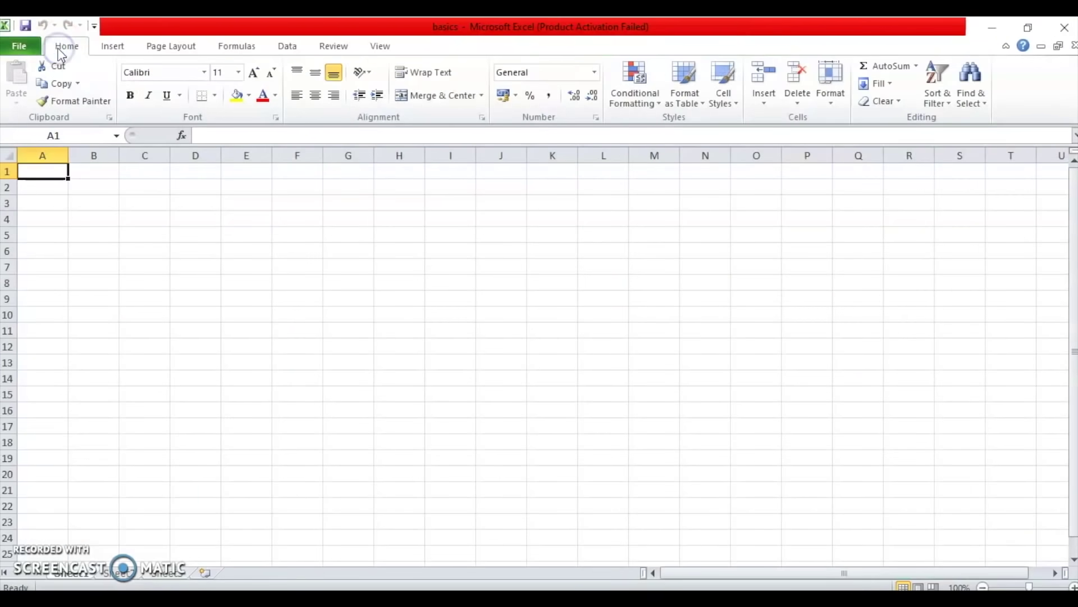
pyautogui.hotkey('alt', 'Tab')
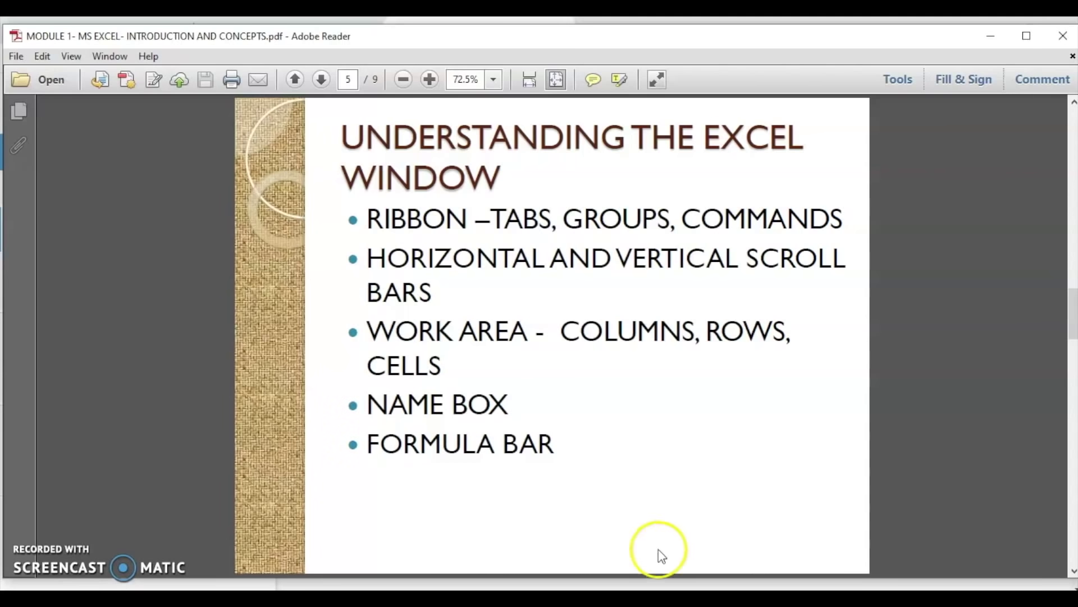
# - Preview the two open Excel windows from the taskbar
pyautogui.click(602, 598)
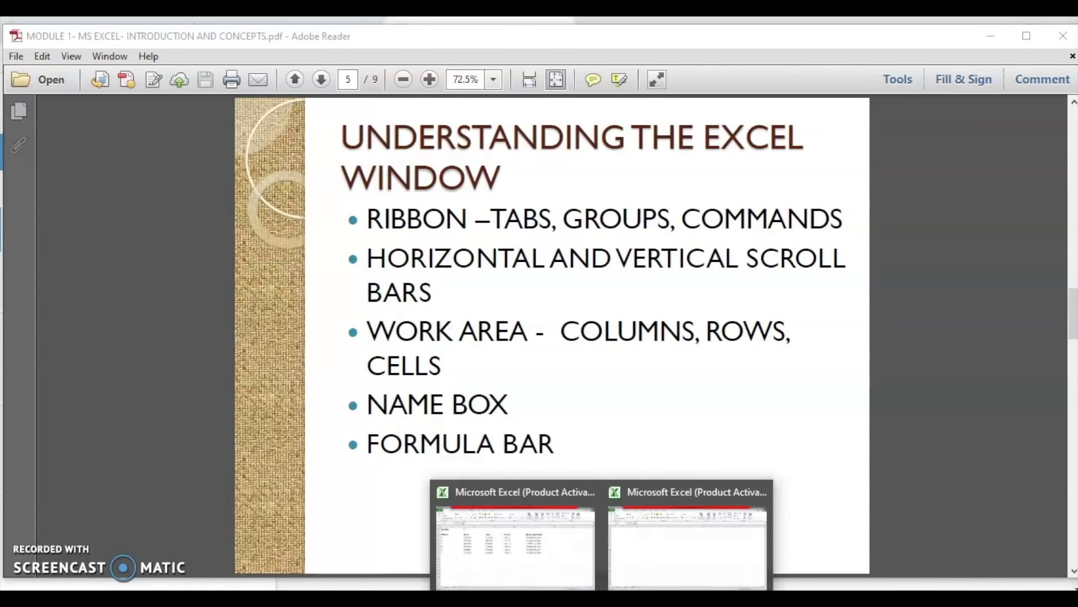
# - Switch to the MODULE 1 workbook and select cells B11 and B10
pyautogui.click(547, 568)
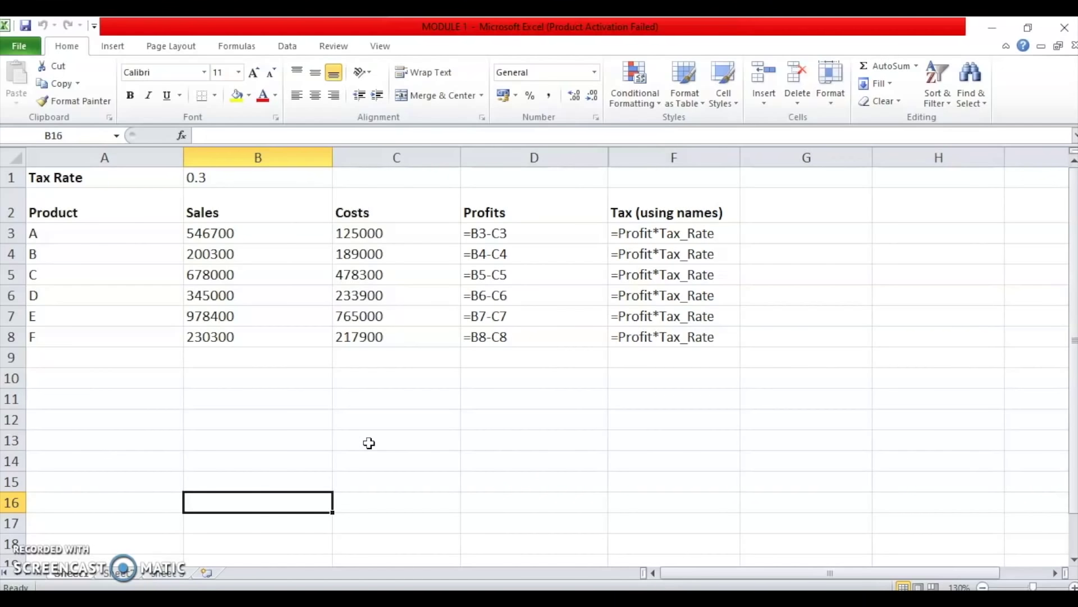
pyautogui.click(273, 392)
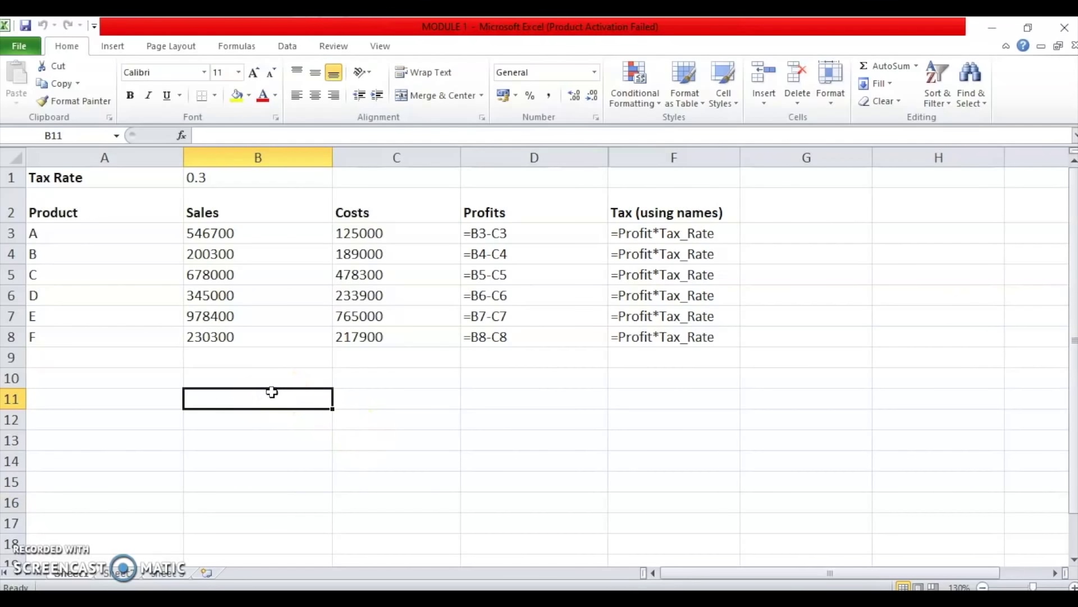
pyautogui.click(216, 393)
# - Inspect the Sales and Costs table, selecting B10 and B3 (546700) and scrolling the sheet
pyautogui.click(264, 378)
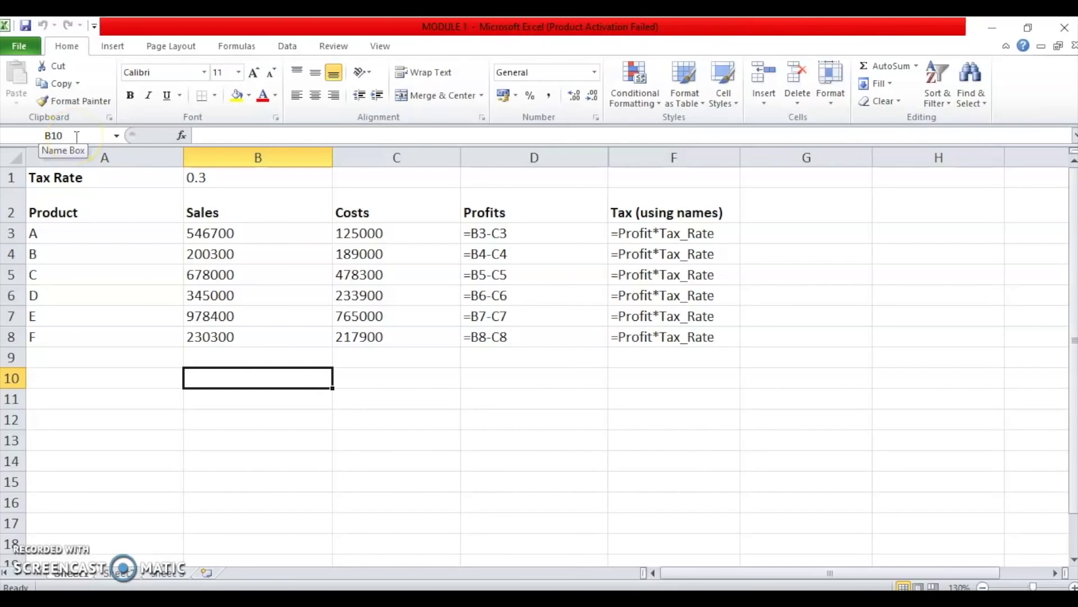
pyautogui.click(208, 226)
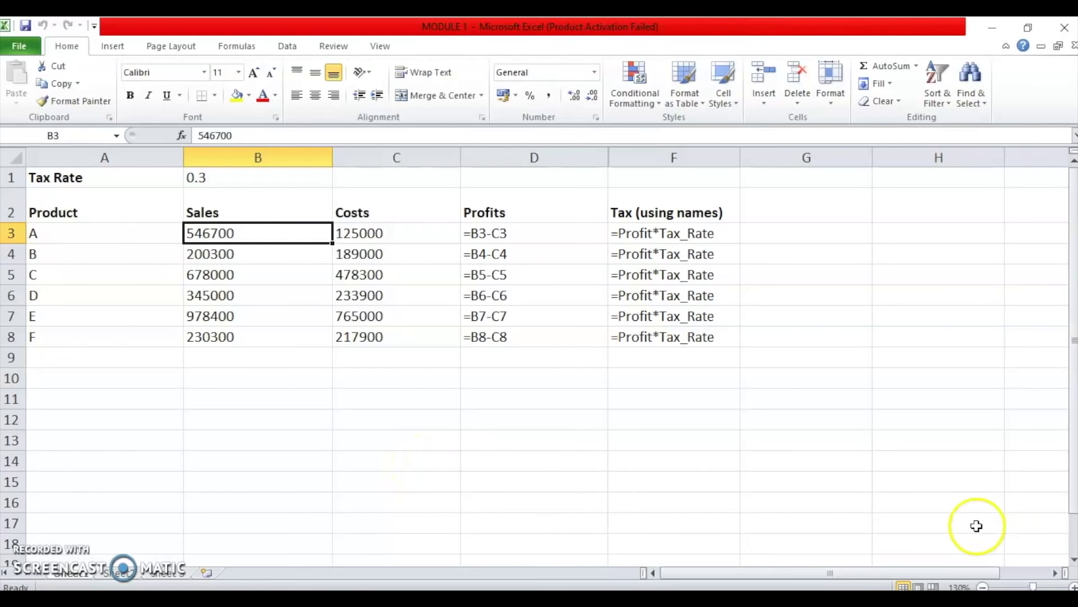
pyautogui.moveTo(932, 571); pyautogui.dragTo(989, 571)
pyautogui.moveTo(1073, 483); pyautogui.dragTo(1072, 441)
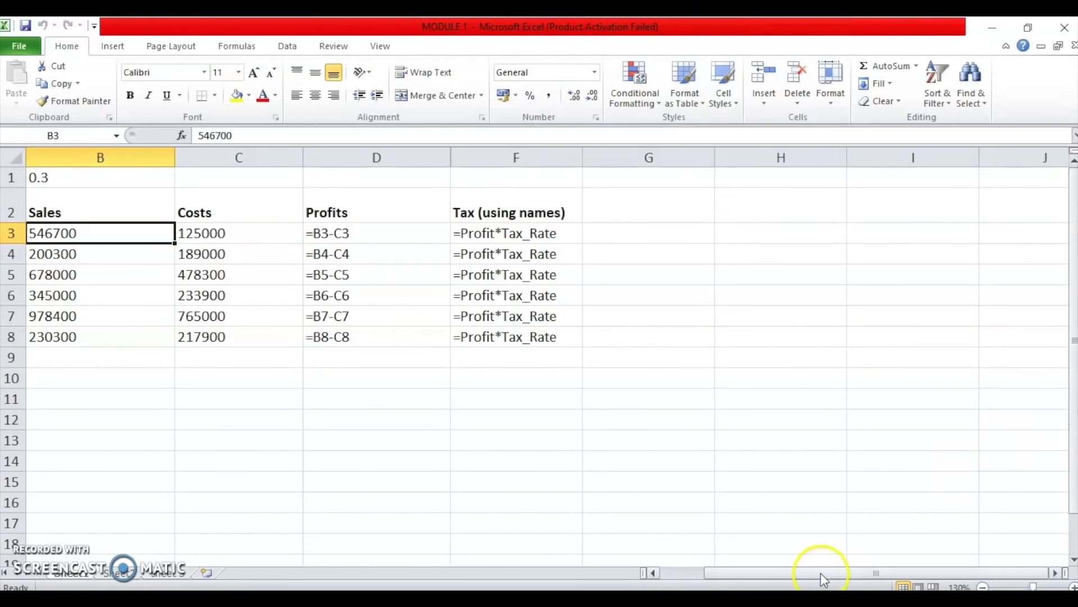
pyautogui.moveTo(821, 572); pyautogui.dragTo(754, 572)
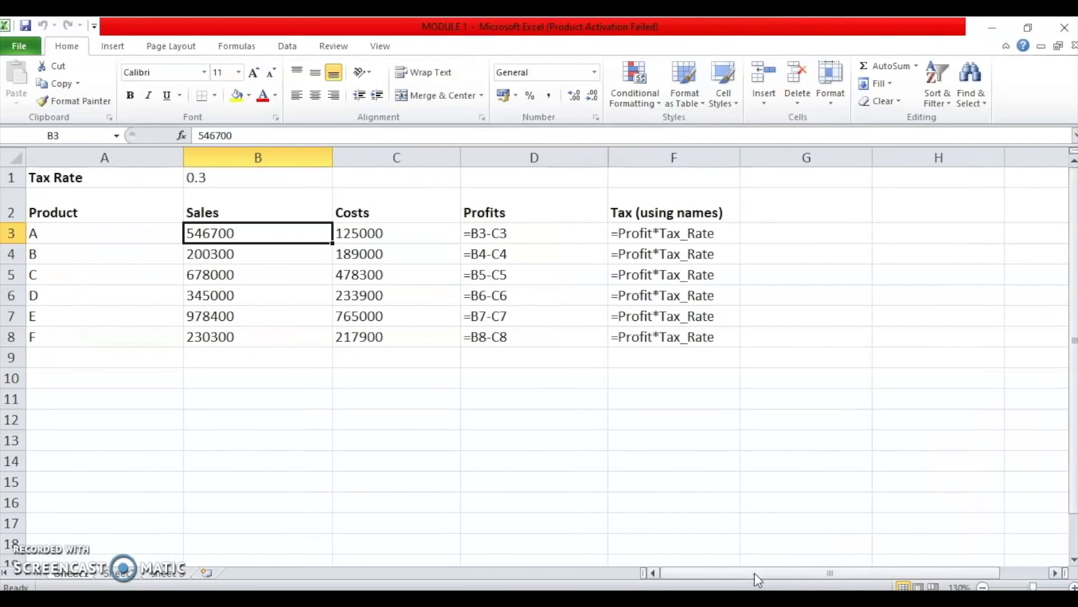
pyautogui.moveTo(714, 598)
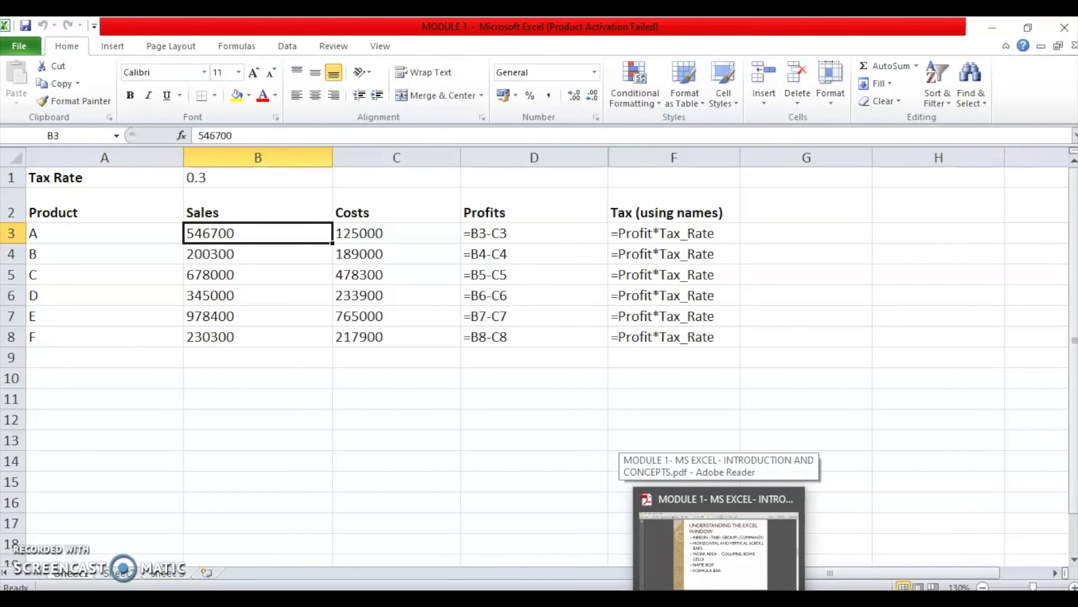
# - Bring the Adobe Reader slides forward and move on from the Excel window diagram page
pyautogui.click(719, 539)
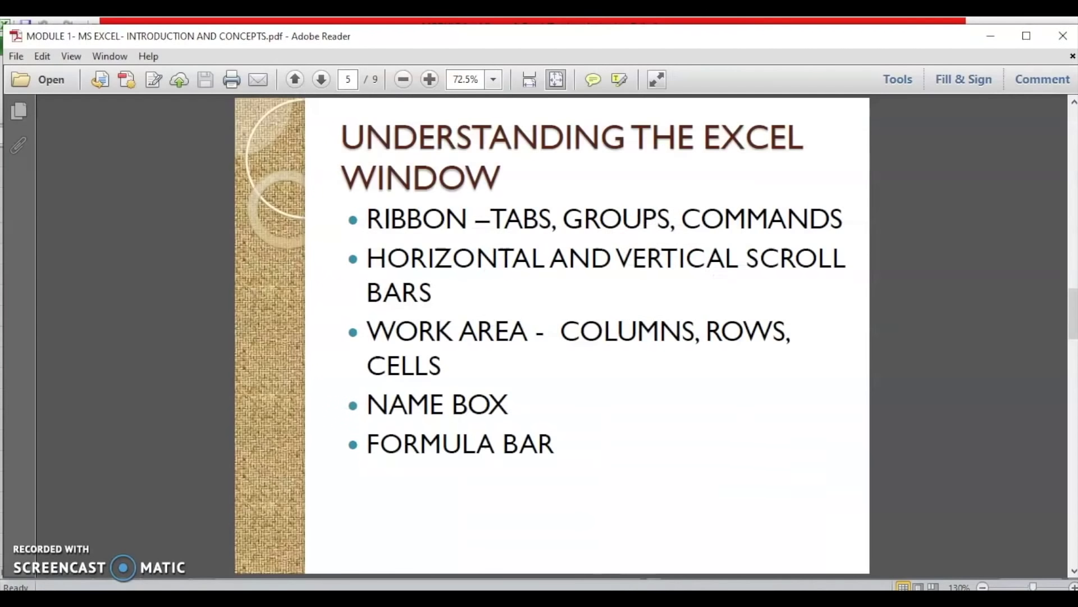
pyautogui.scroll(-2, 578, 412)
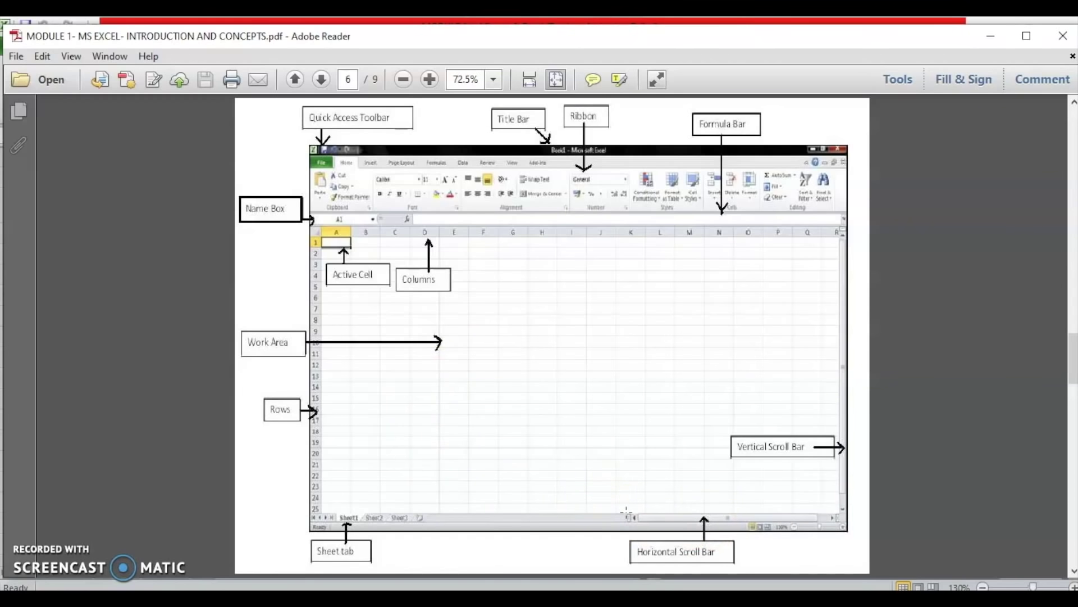
# - Scroll to page 7, 'Organizing Worksheets', and show the open Excel window previews
pyautogui.scroll(-1, 603, 481)
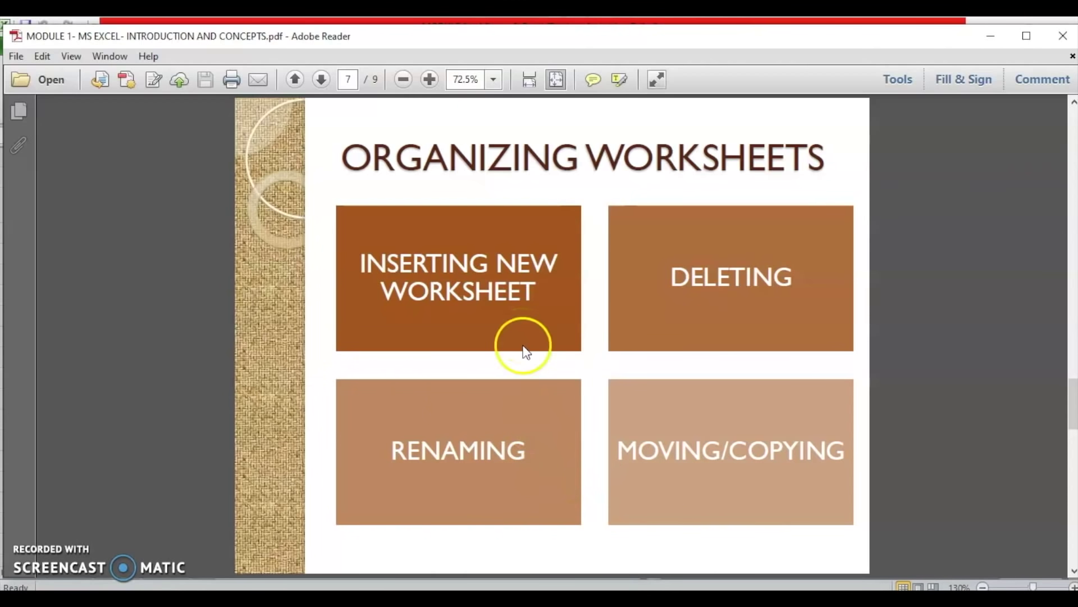
pyautogui.click(598, 589)
# - Return to the MODULE 1 workbook and insert a new blank worksheet, Sheet3
pyautogui.click(565, 559)
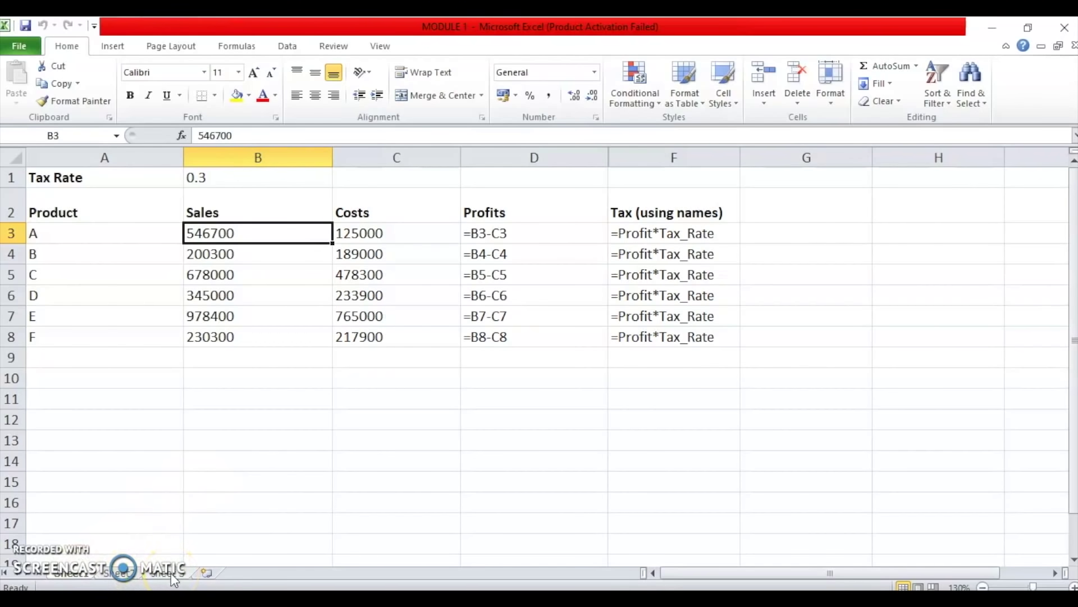
pyautogui.click(213, 572)
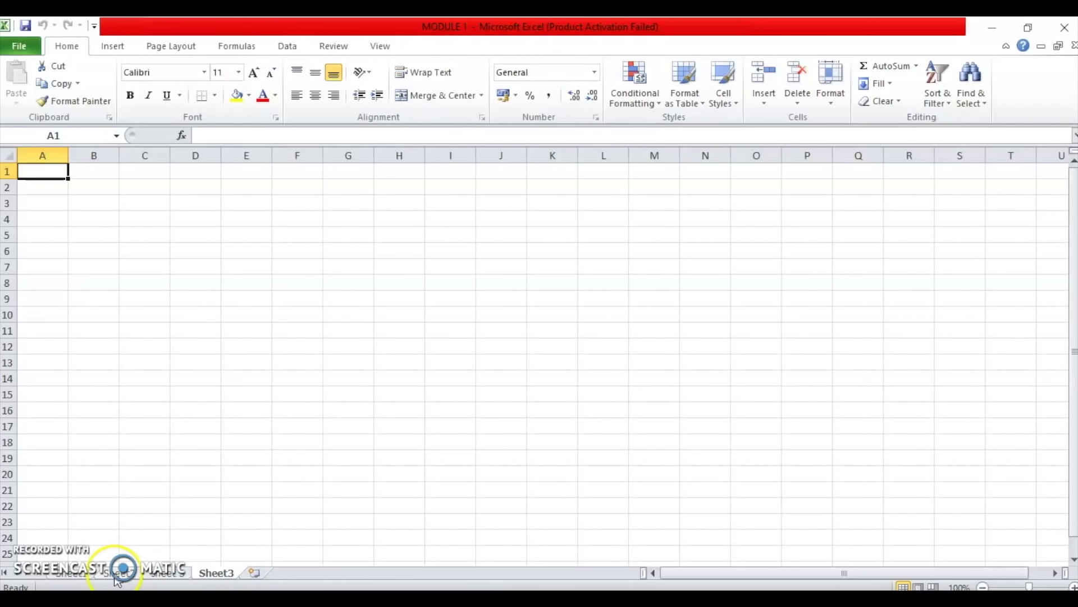
# - Rename the profit chart sheet to 'charts', then show the Sheet2 Google form student data
pyautogui.click(169, 572)
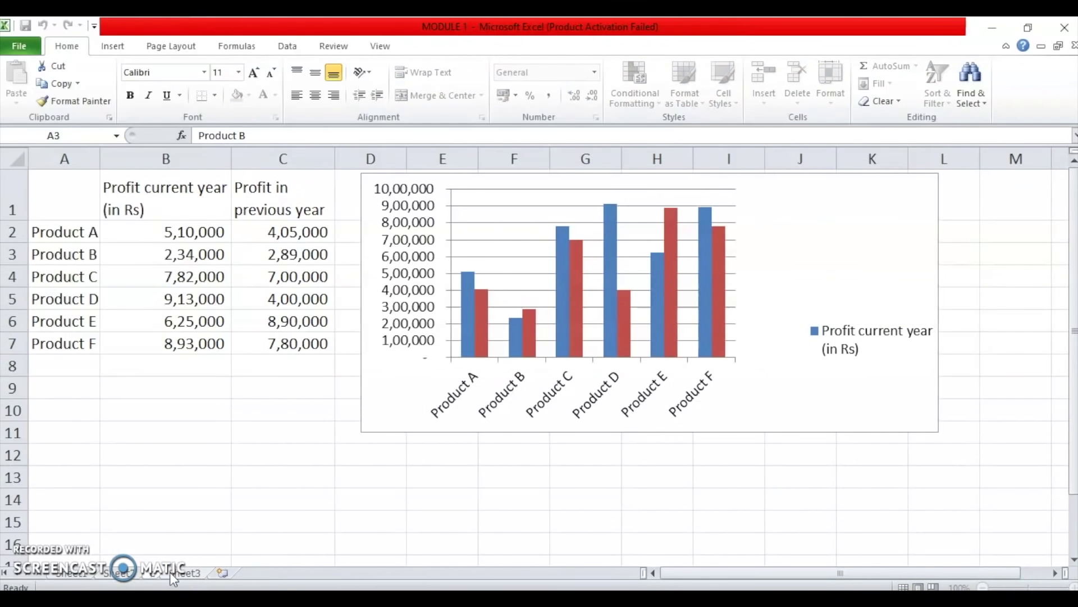
pyautogui.write('charts')
pyautogui.press('Return')
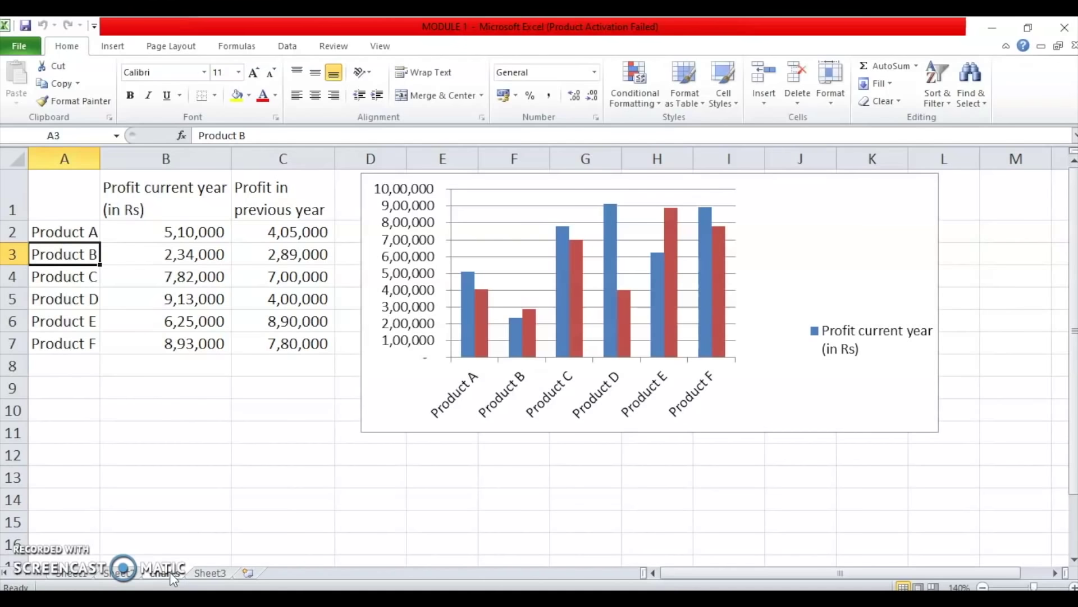
pyautogui.click(132, 577)
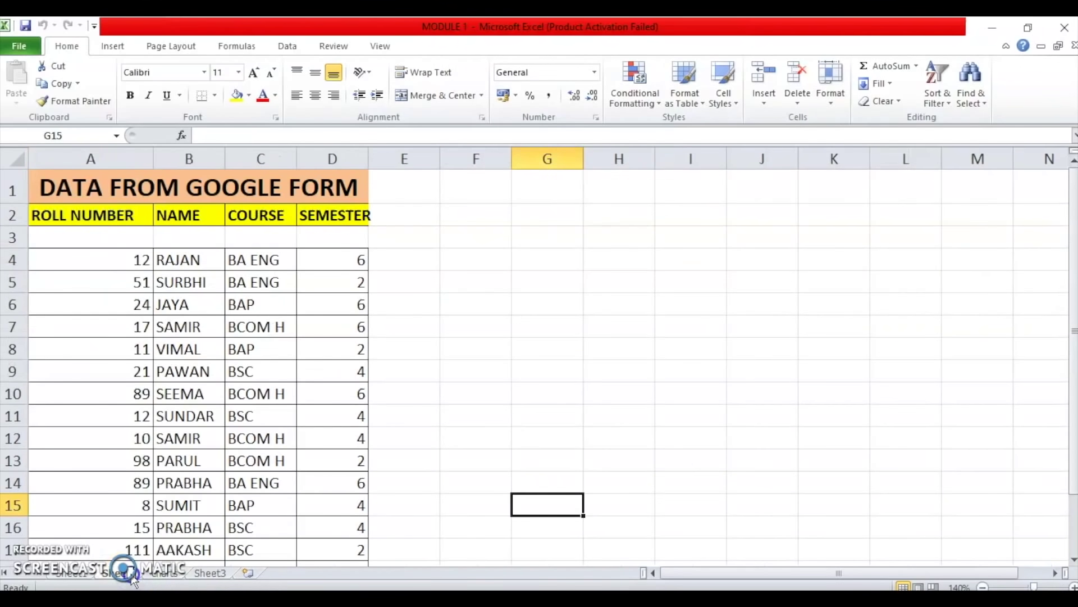
# - Open the context menu of the Sheet2 student data tab
pyautogui.rightClick(133, 579)
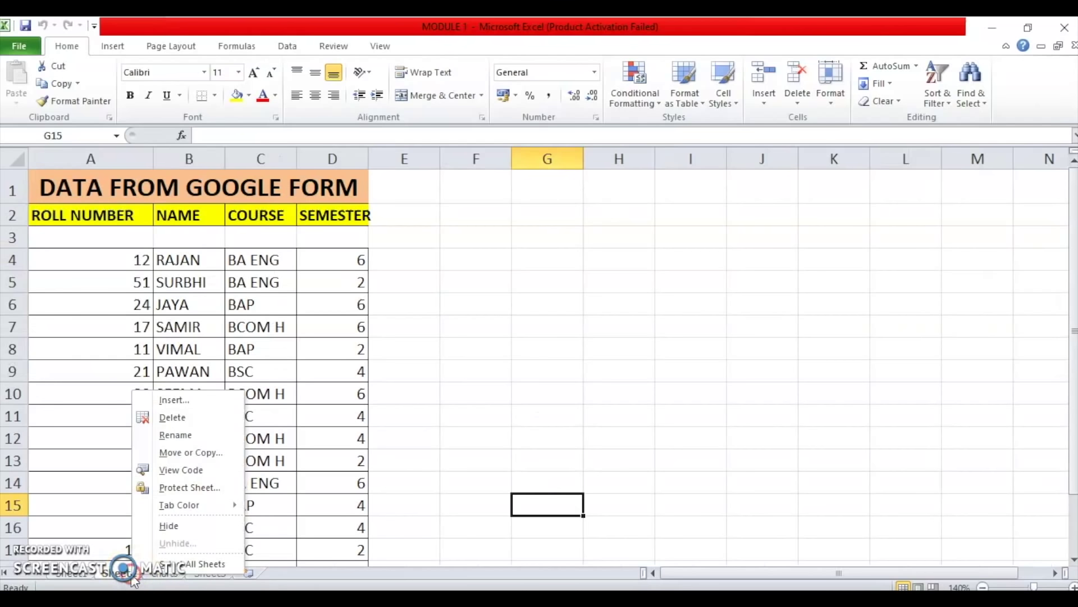
# - Copy Sheet2 to the end of MODULE 1.xlsx with Move or Copy, creating Sheet2 (2)
pyautogui.click(188, 454)
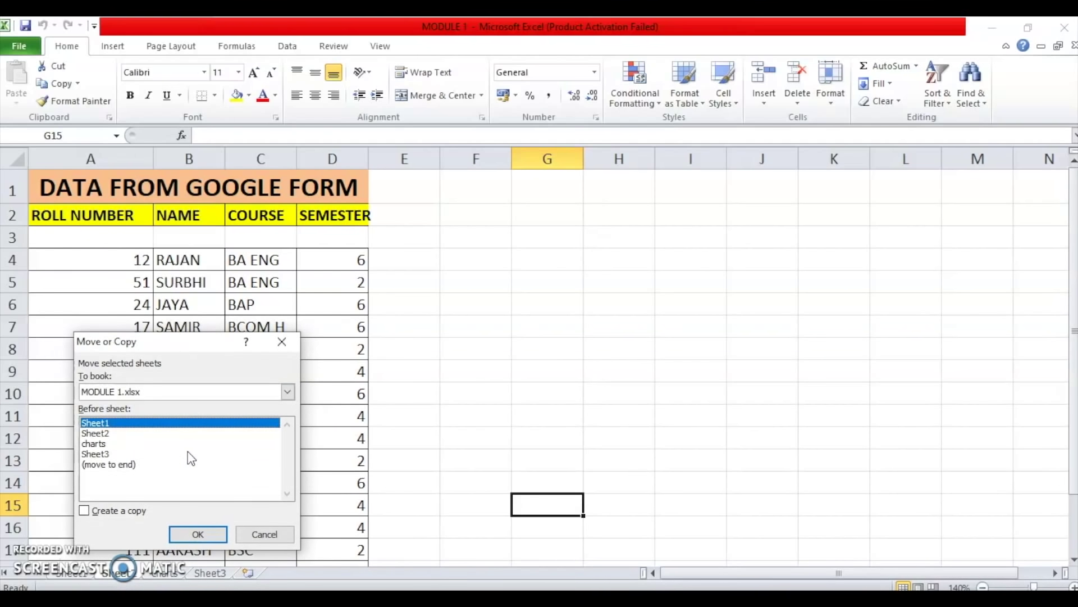
pyautogui.click(192, 393)
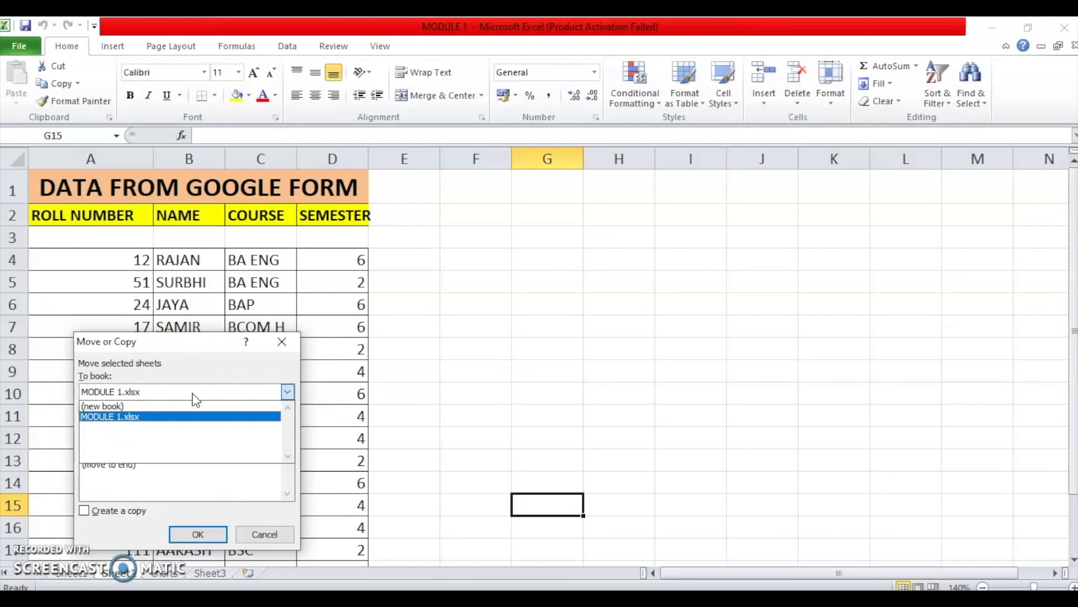
pyautogui.click(192, 393)
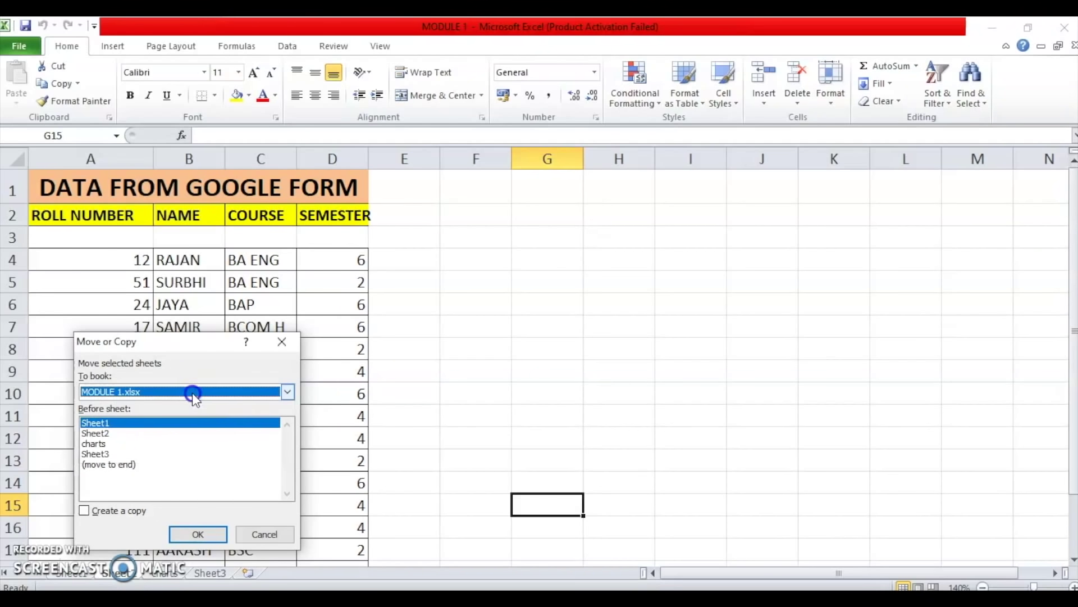
pyautogui.click(147, 443)
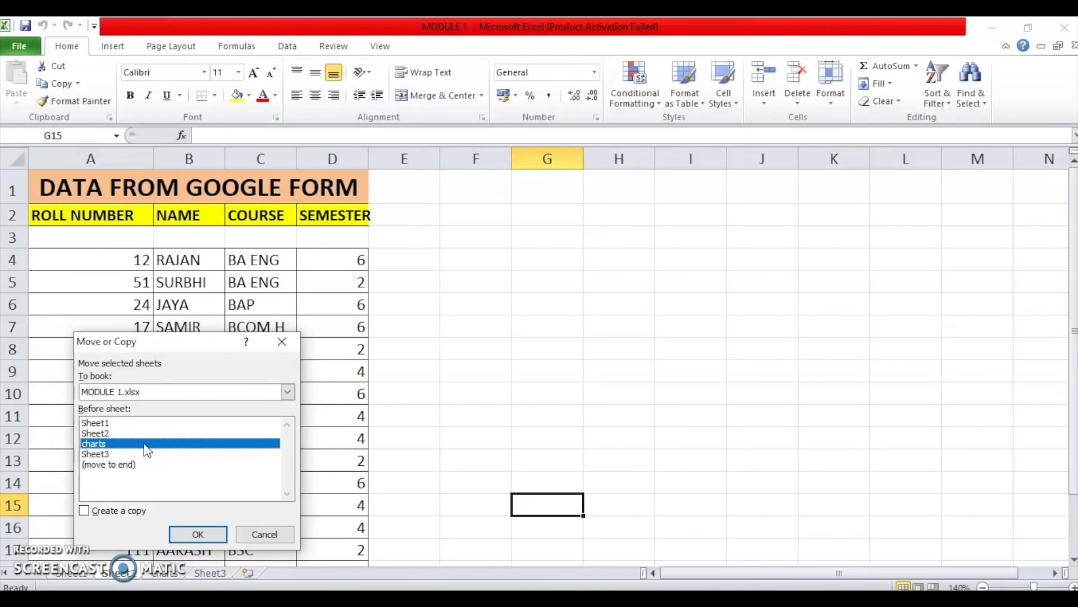
pyautogui.click(142, 464)
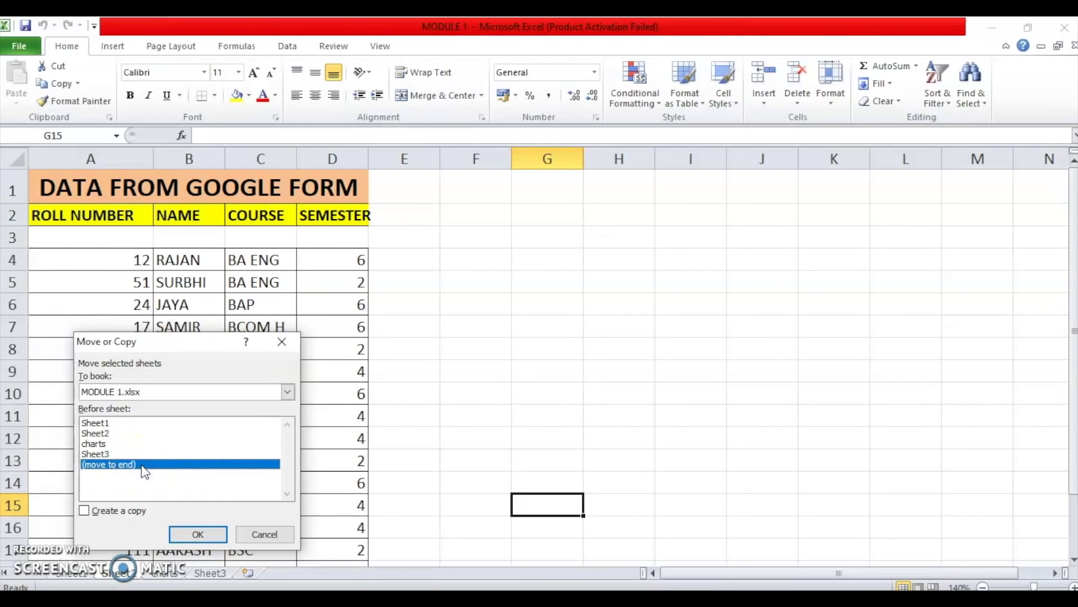
pyautogui.click(128, 510)
pyautogui.click(191, 536)
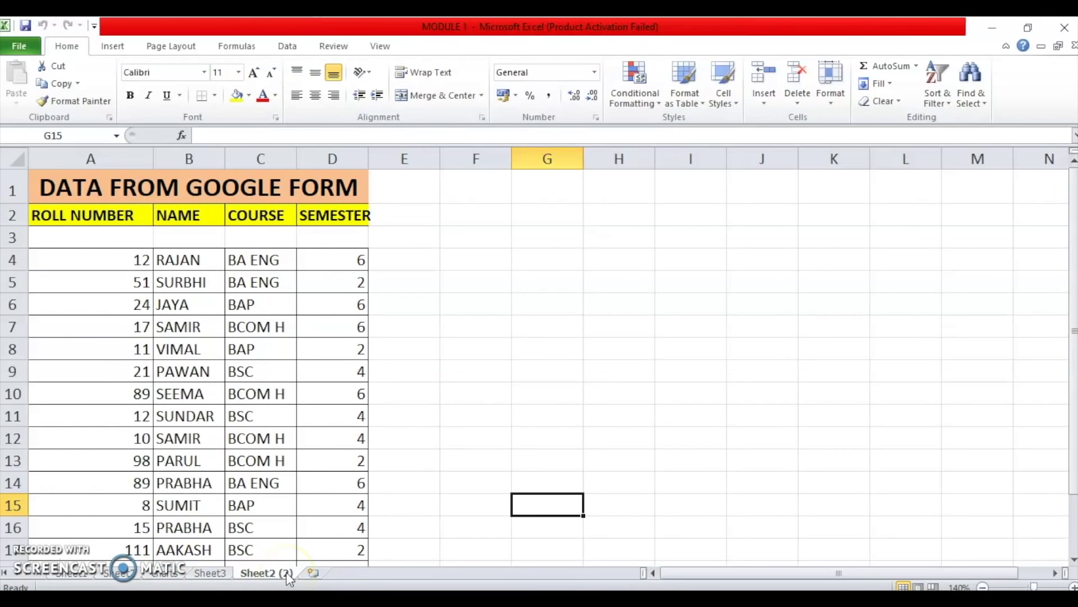
pyautogui.click(431, 460)
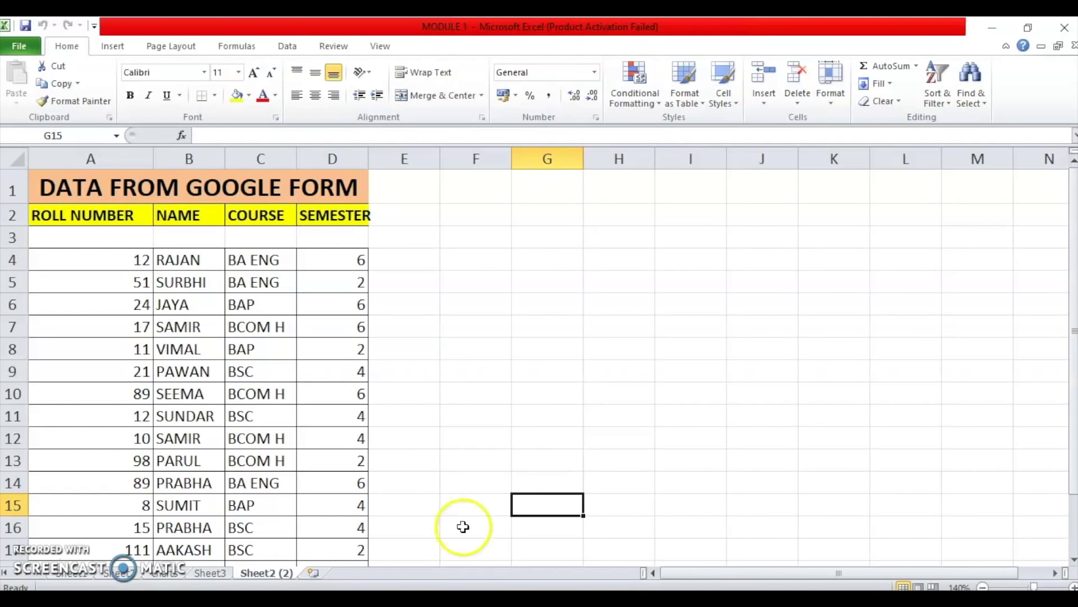
# - Scroll the Adobe Reader slides to page 8, Working with Cells, then return to Excel
pyautogui.hotkey('alt', 'Tab')
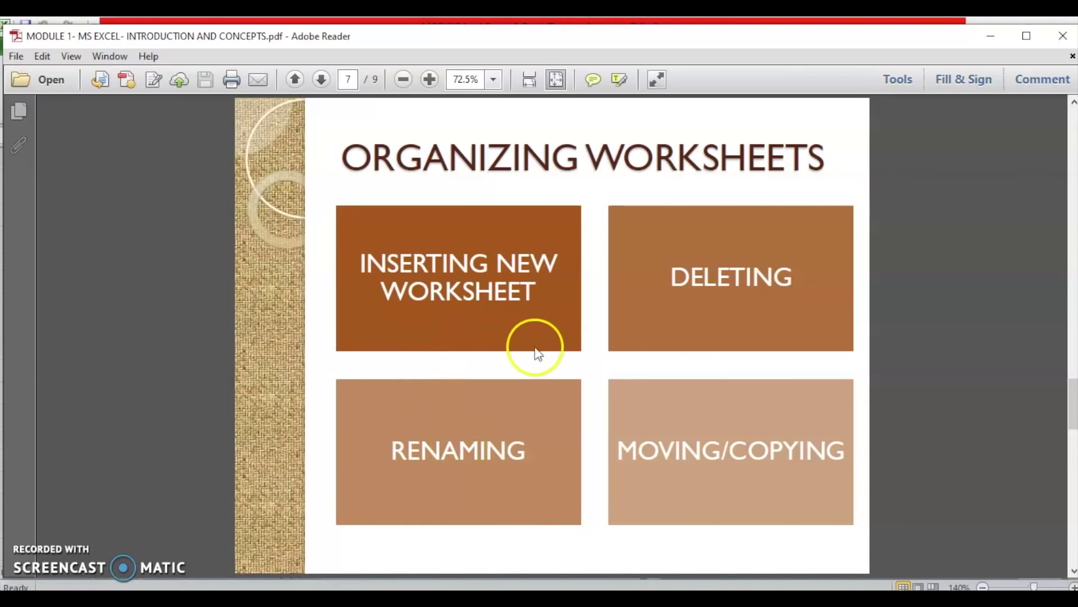
pyautogui.scroll(-1, 490, 441)
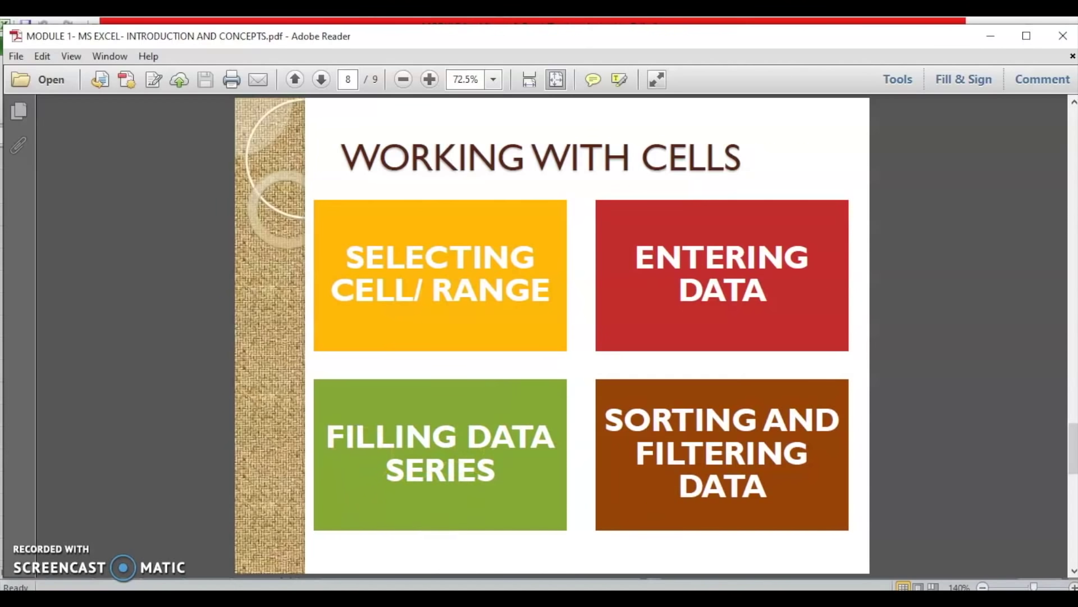
pyautogui.moveTo(601, 588)
pyautogui.click(556, 567)
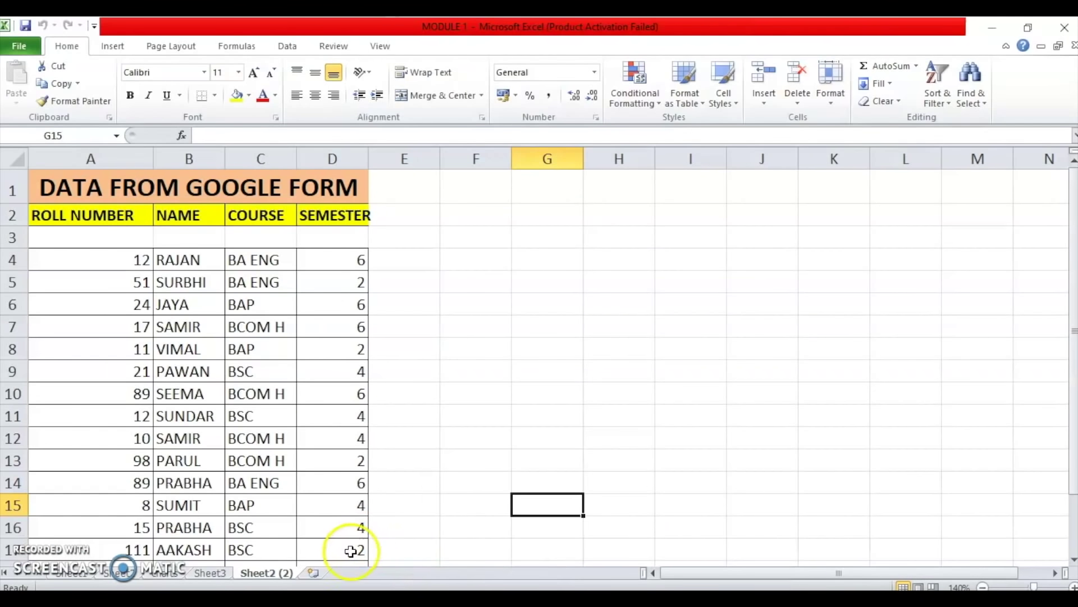
# - Insert new worksheet Sheet5 and practise selecting E5:E16 together with G5:G12, then deselect
pyautogui.click(309, 571)
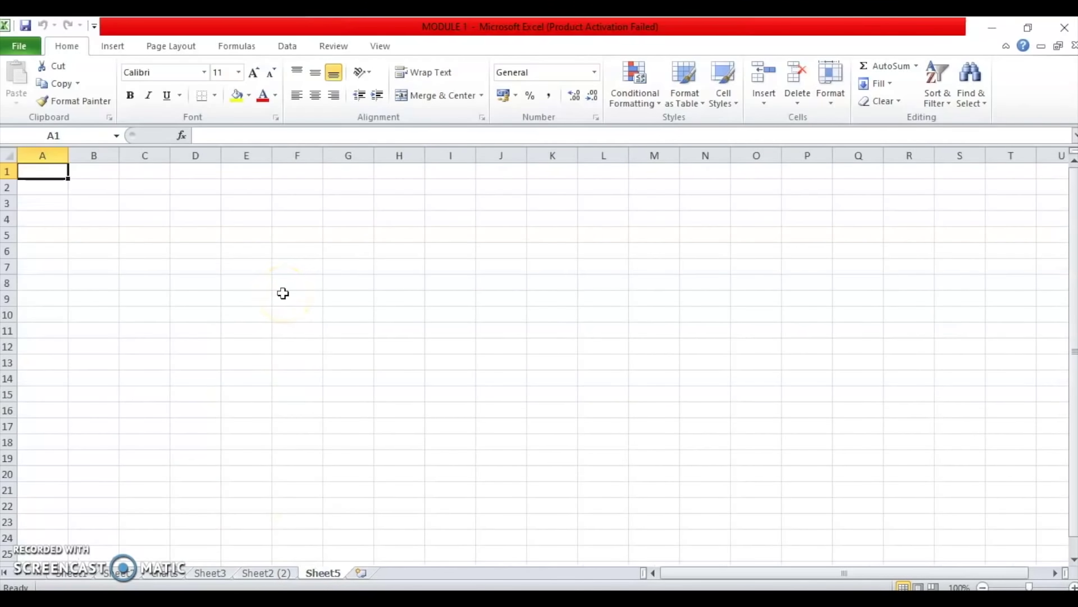
pyautogui.click(243, 233)
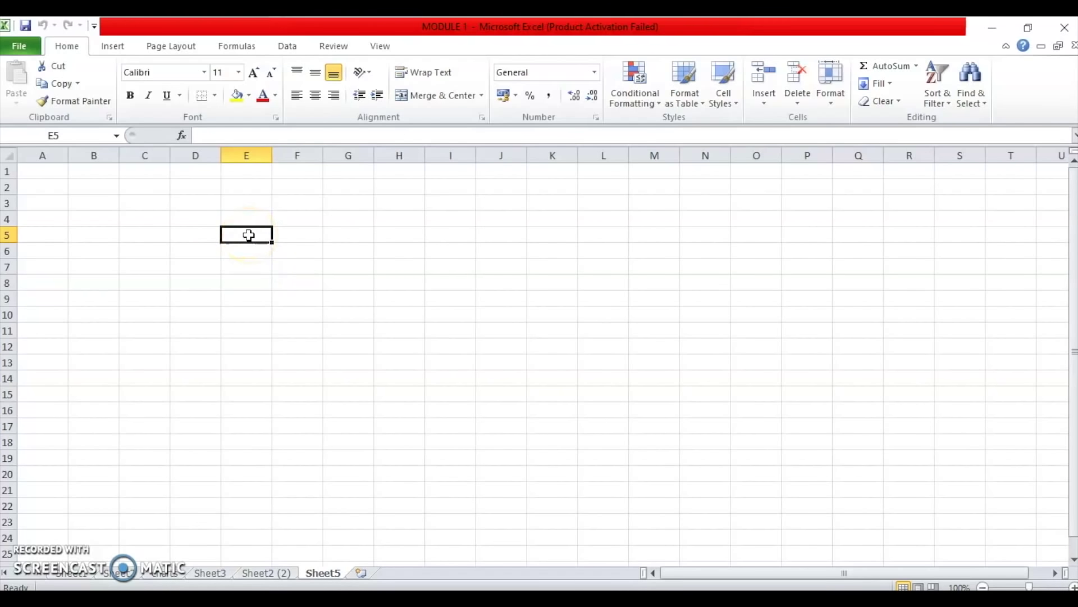
pyautogui.moveTo(249, 234); pyautogui.dragTo(245, 447)
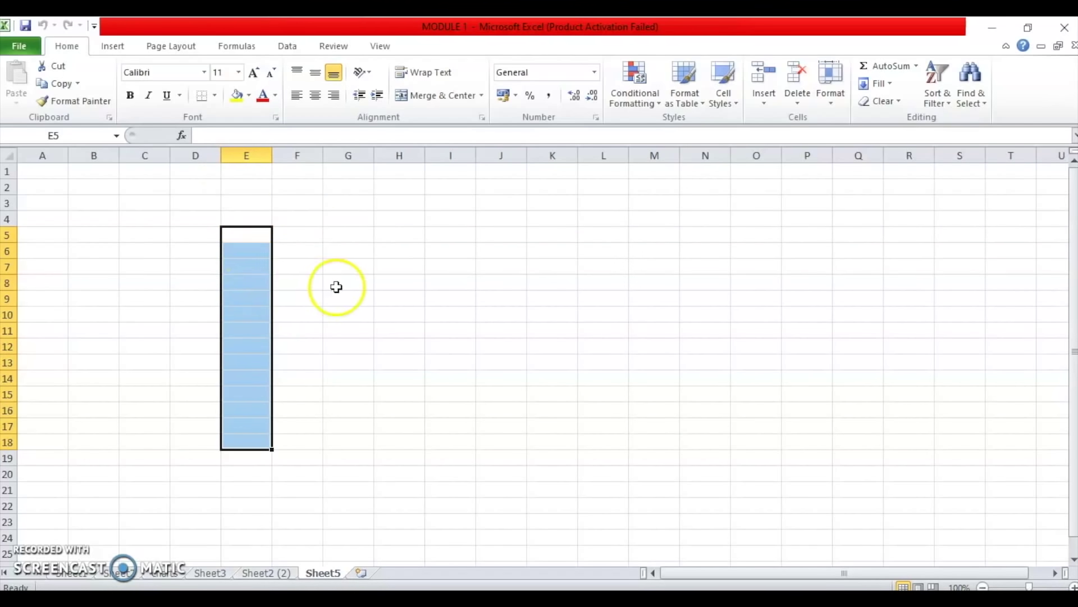
pyautogui.click(356, 254)
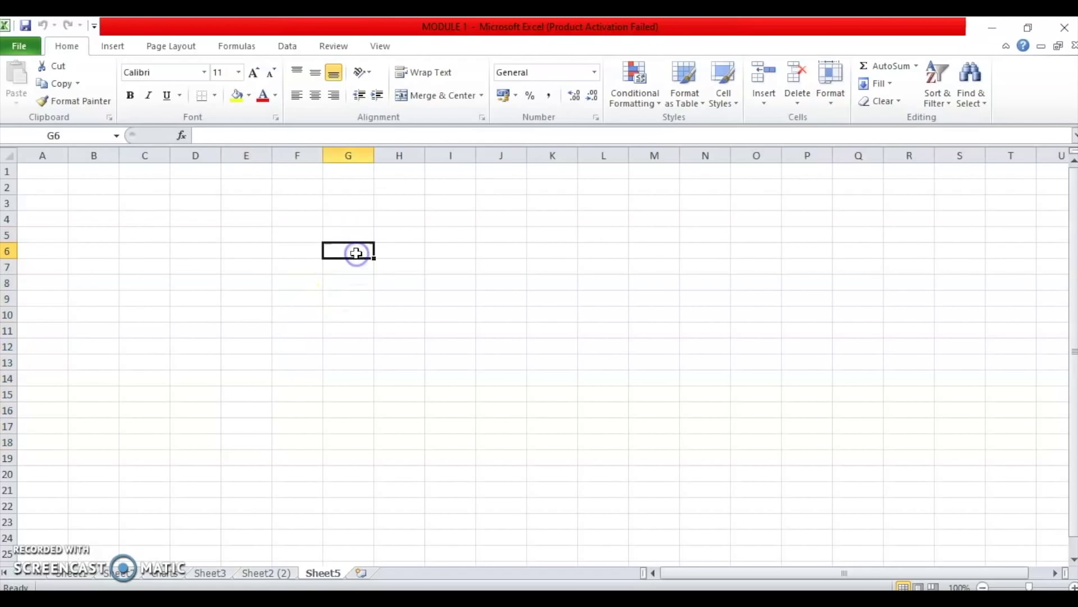
pyautogui.moveTo(241, 236); pyautogui.dragTo(237, 408)
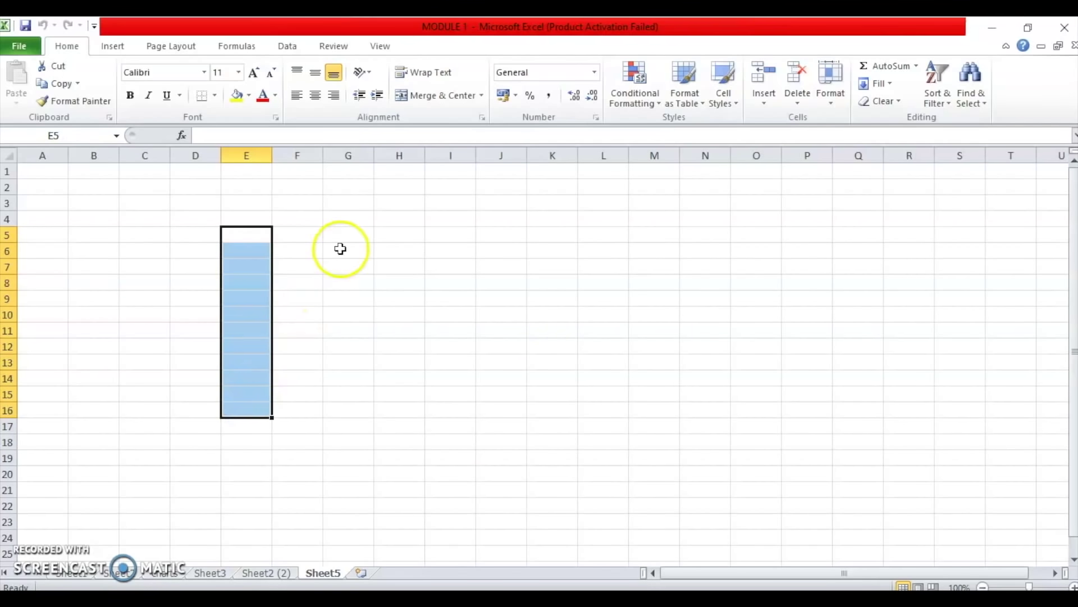
pyautogui.moveTo(346, 237); pyautogui.dragTo(339, 347)
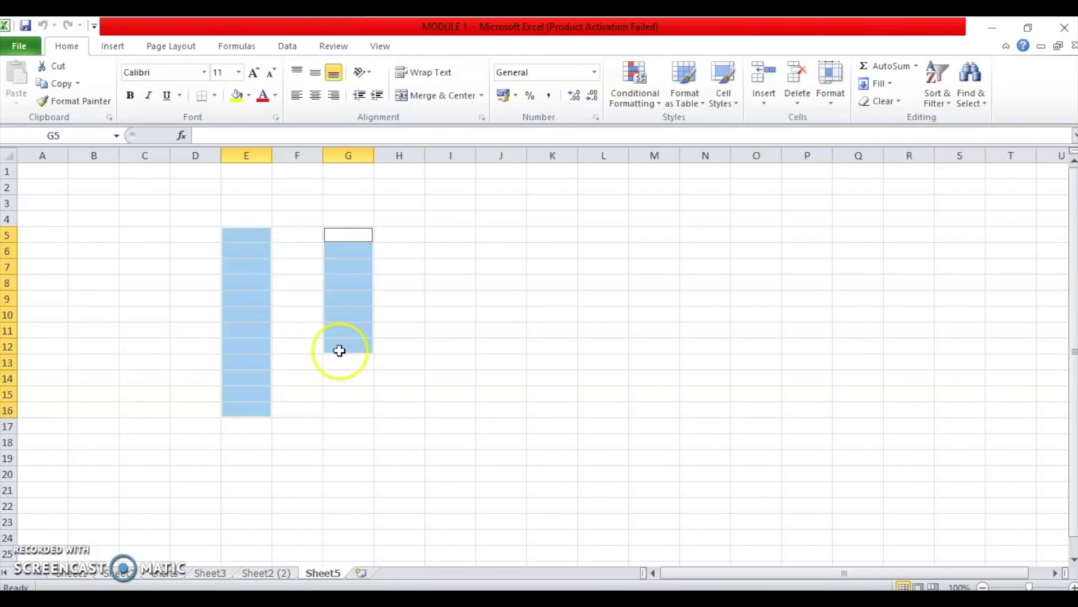
pyautogui.click(343, 444)
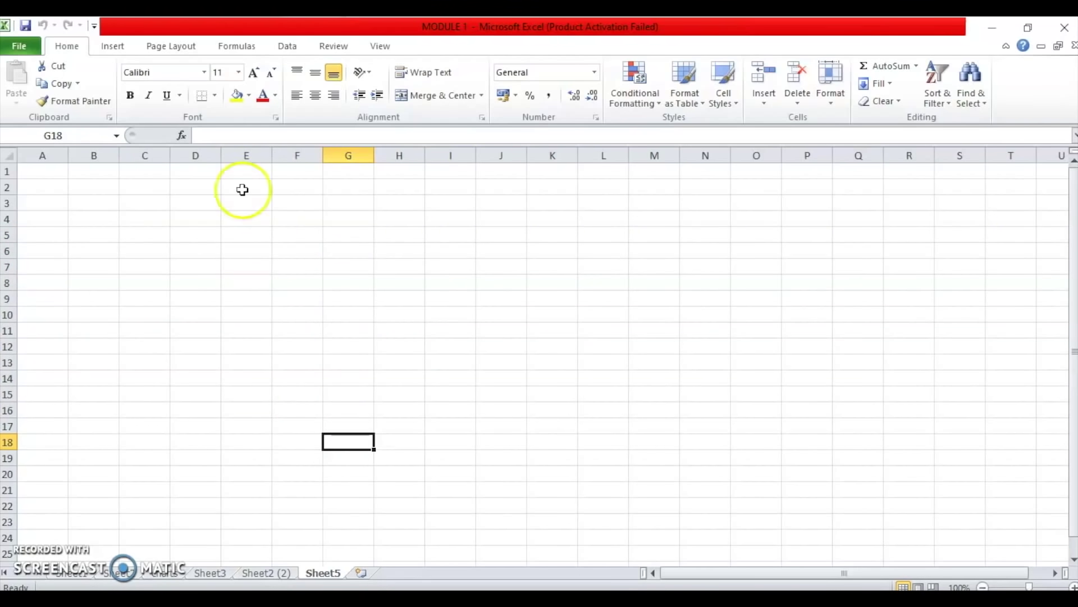
# - Enter sample text 'dgfh' in E4 and 'jbj' in E5
pyautogui.click(230, 213)
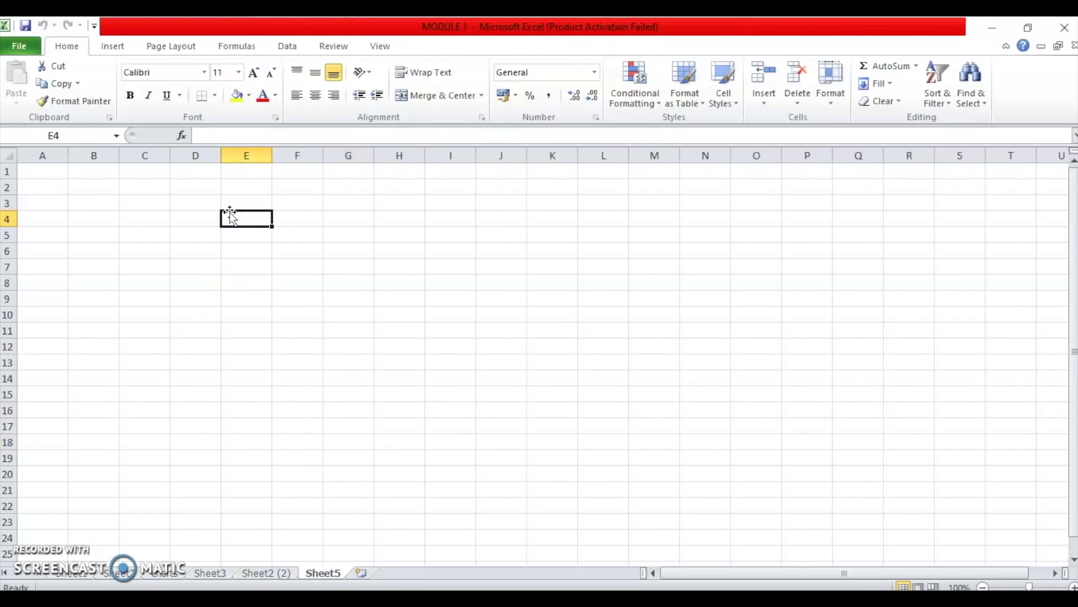
pyautogui.write('dgfh')
pyautogui.press('Return')
pyautogui.write('jbj')
pyautogui.press('Return')
# - Edit E5 and E4 in the cell and formula bar, leaving 'jjkjlkk;l' in E4
pyautogui.click(233, 247)
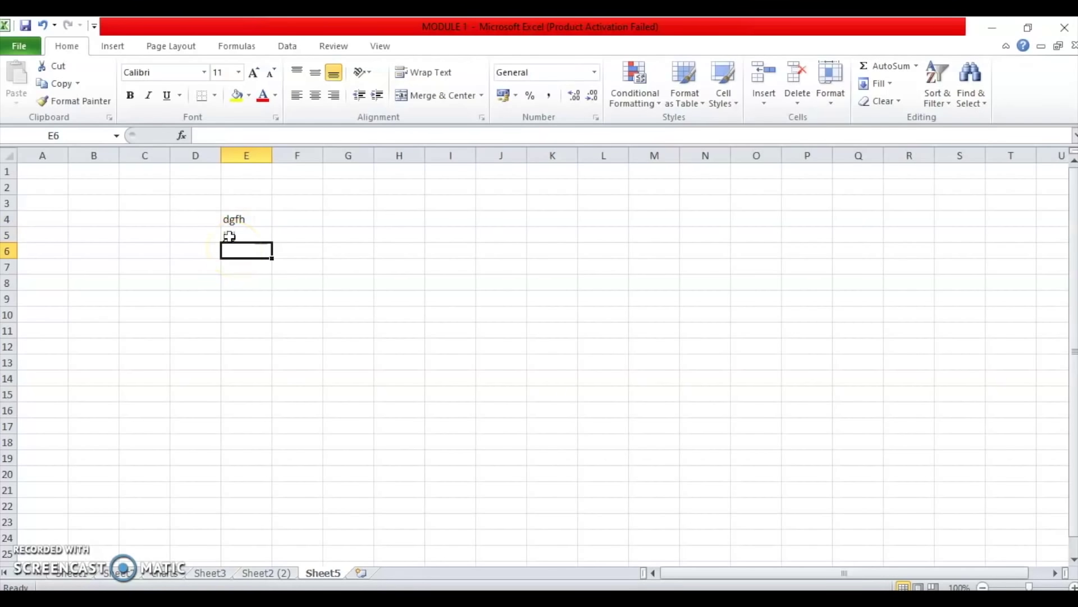
pyautogui.doubleClick(228, 236)
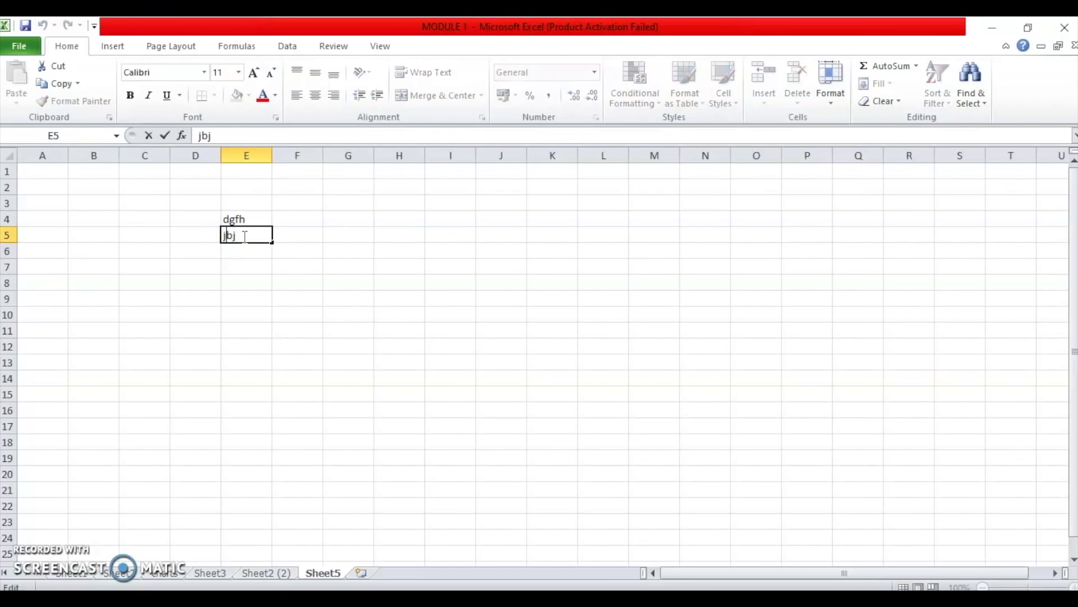
pyautogui.click(242, 224)
pyautogui.click(240, 220)
pyautogui.write('gjhj')
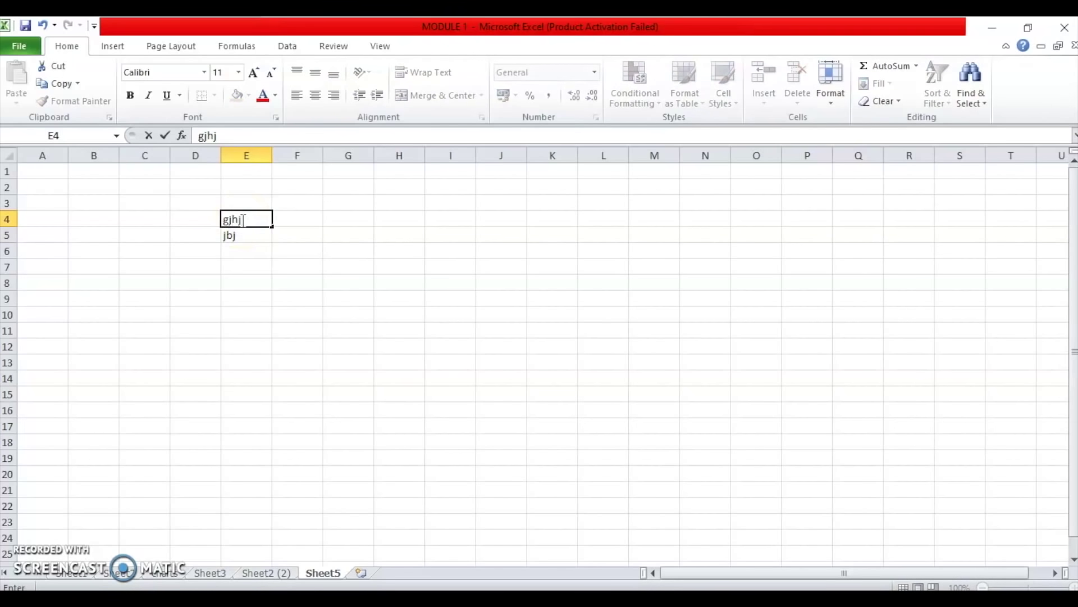
pyautogui.click(241, 219)
pyautogui.click(231, 219)
pyautogui.click(231, 247)
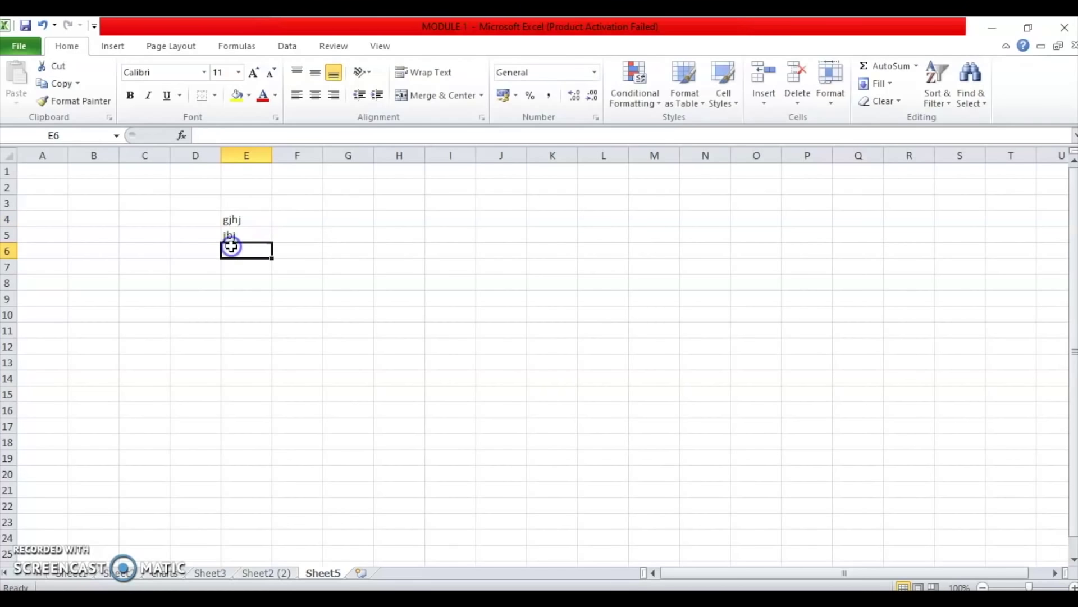
pyautogui.click(231, 220)
pyautogui.click(212, 133)
pyautogui.doubleClick(212, 135)
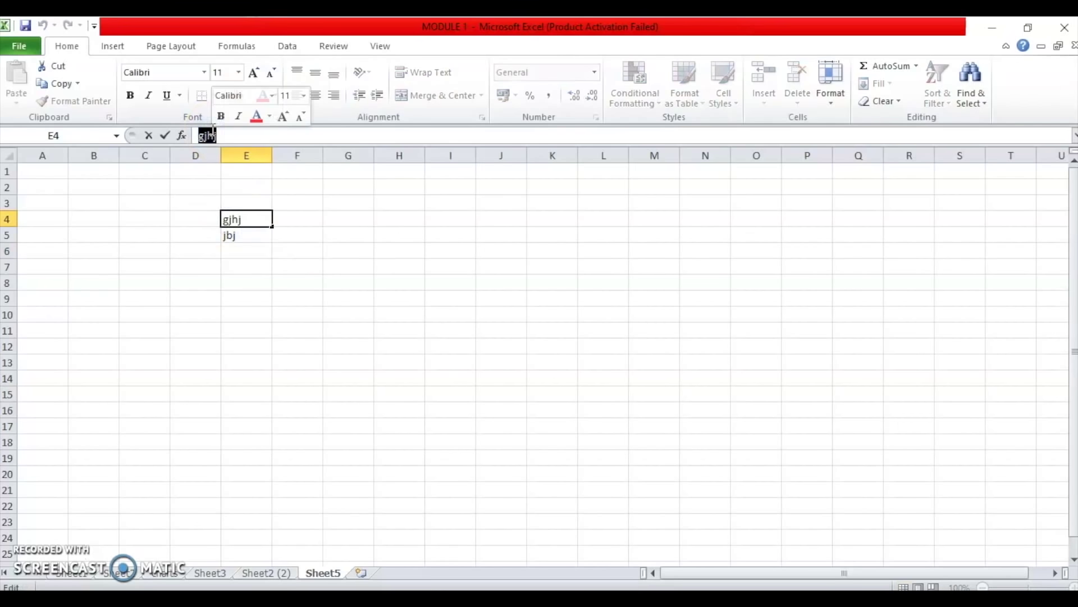
pyautogui.write('jjkjlkk;l')
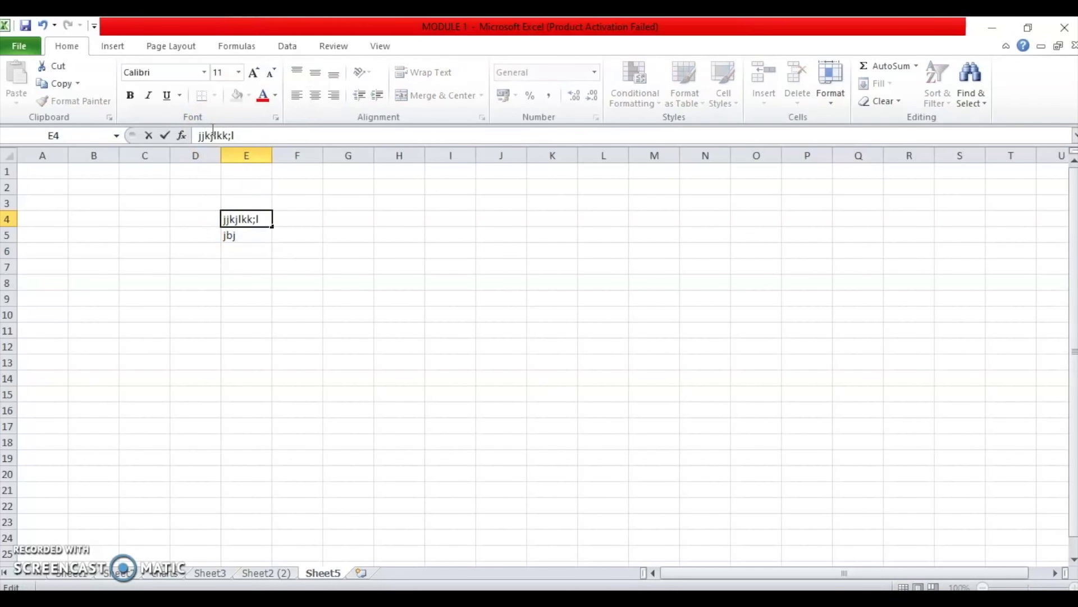
pyautogui.click(325, 327)
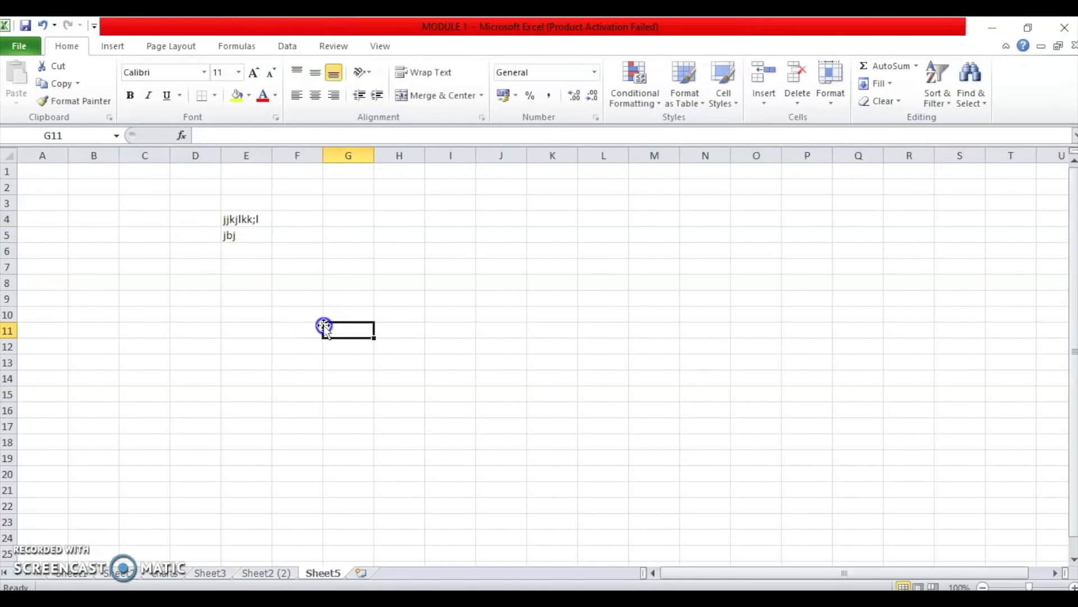
# - Clear the contents of E4 and E5 with Delete
pyautogui.click(256, 217)
pyautogui.moveTo(256, 215); pyautogui.dragTo(255, 234)
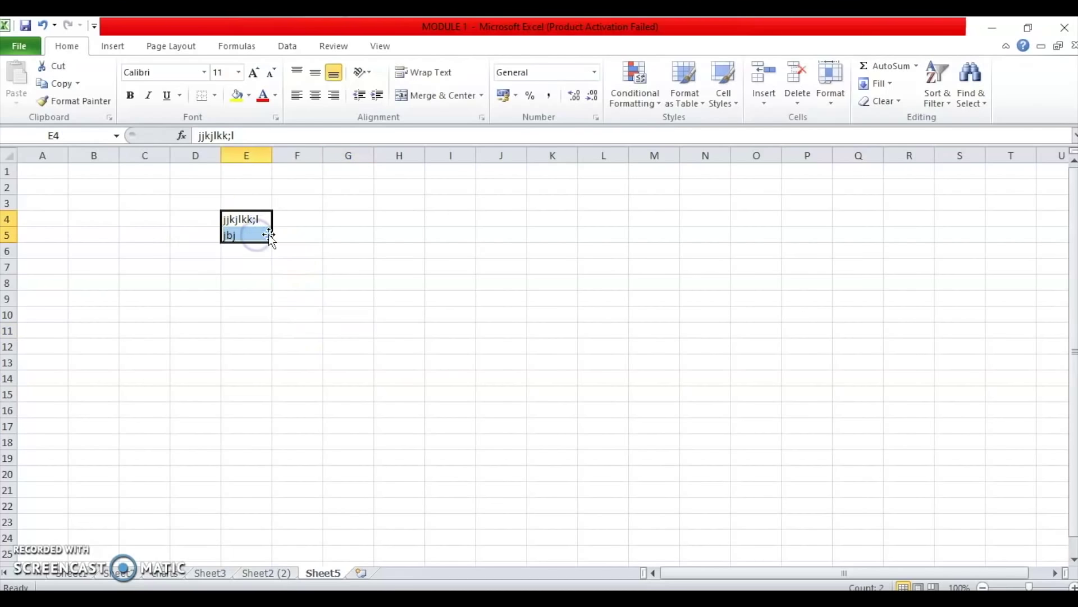
pyautogui.press('Delete')
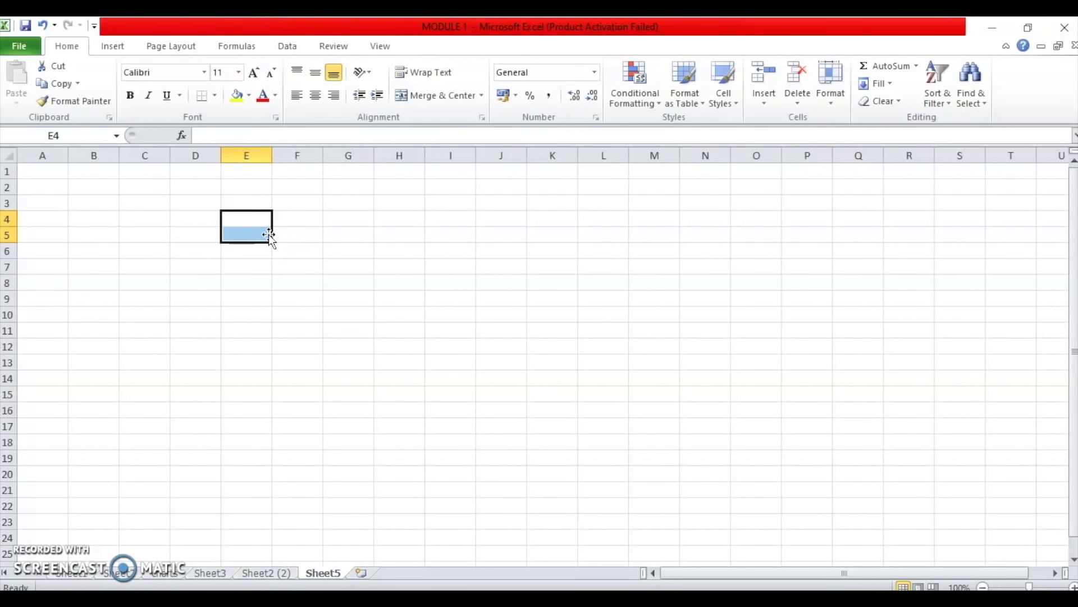
pyautogui.click(250, 270)
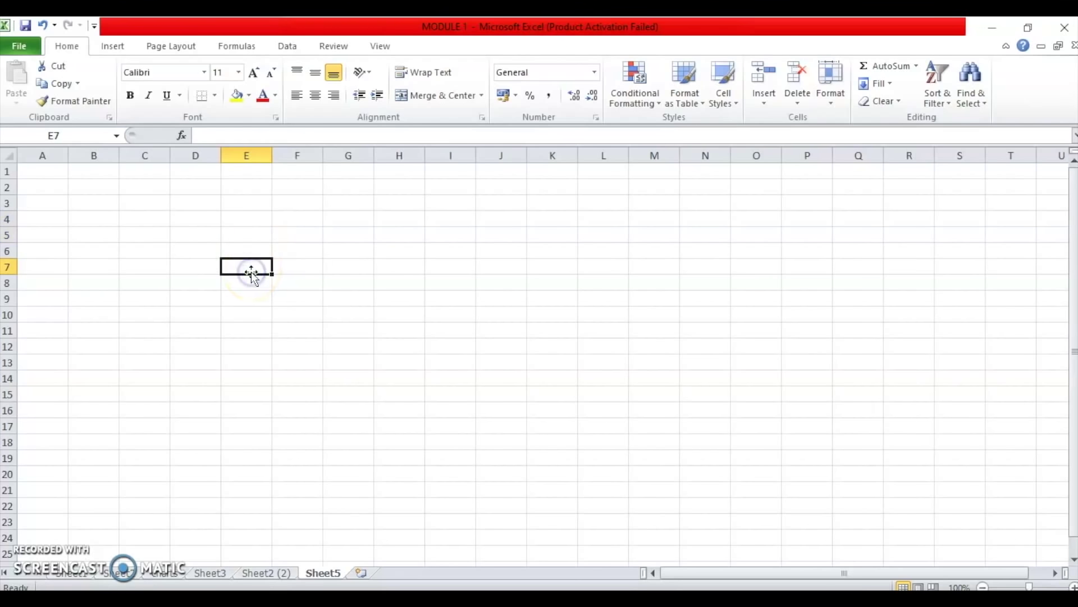
pyautogui.click(250, 237)
pyautogui.click(250, 236)
pyautogui.write('gjfevhkf')
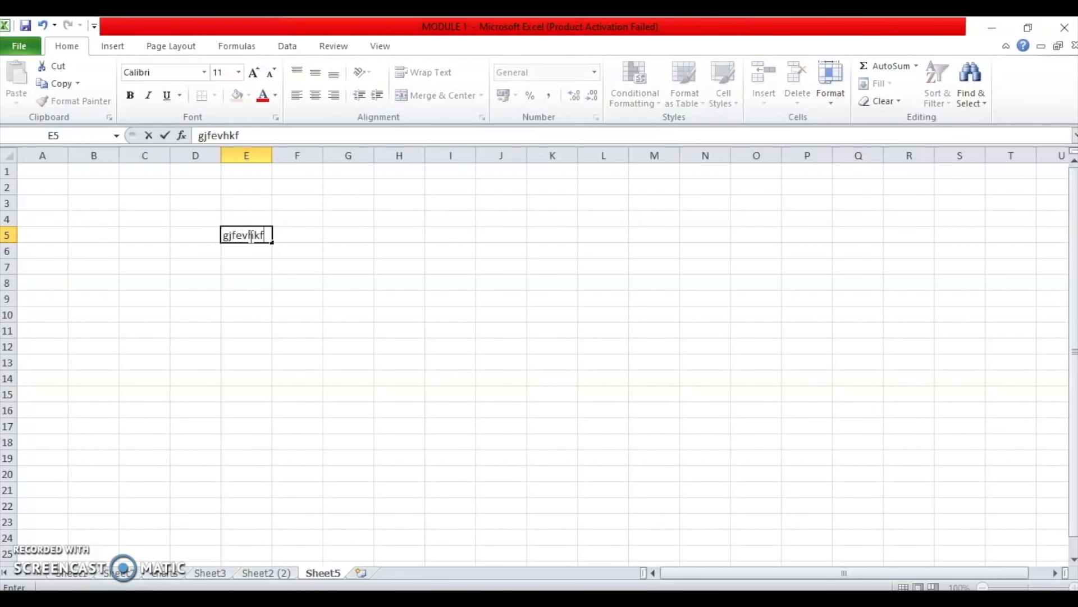
pyautogui.press('Return')
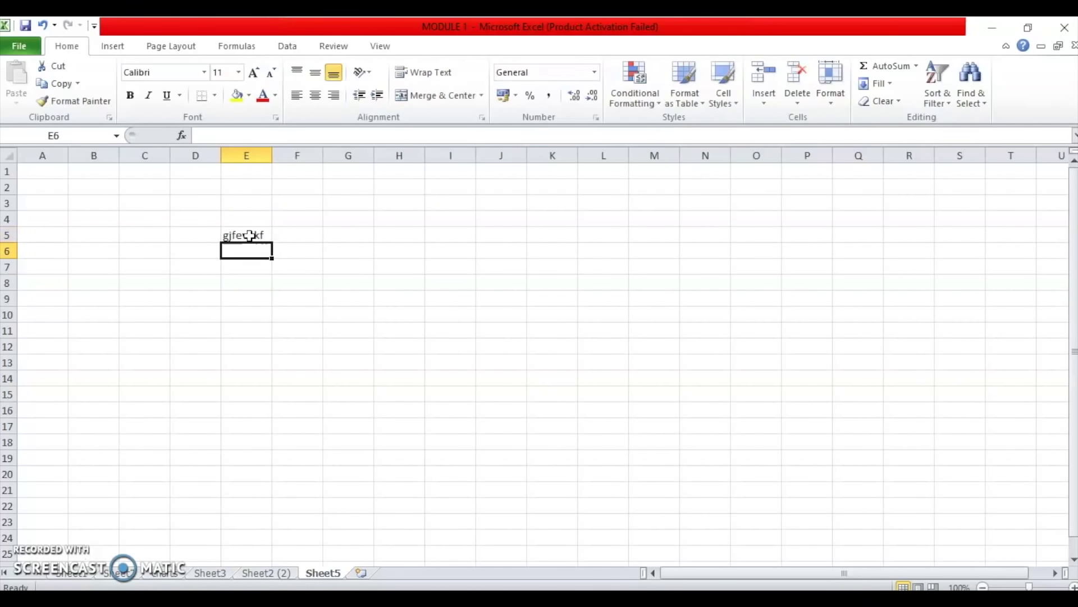
pyautogui.click(249, 236)
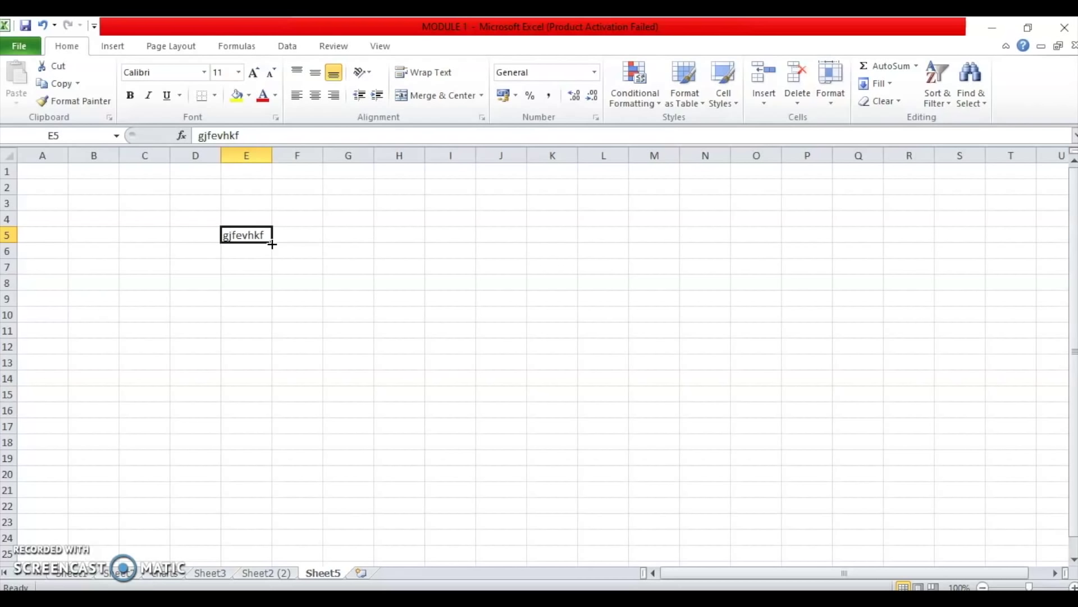
pyautogui.moveTo(272, 244); pyautogui.dragTo(272, 381)
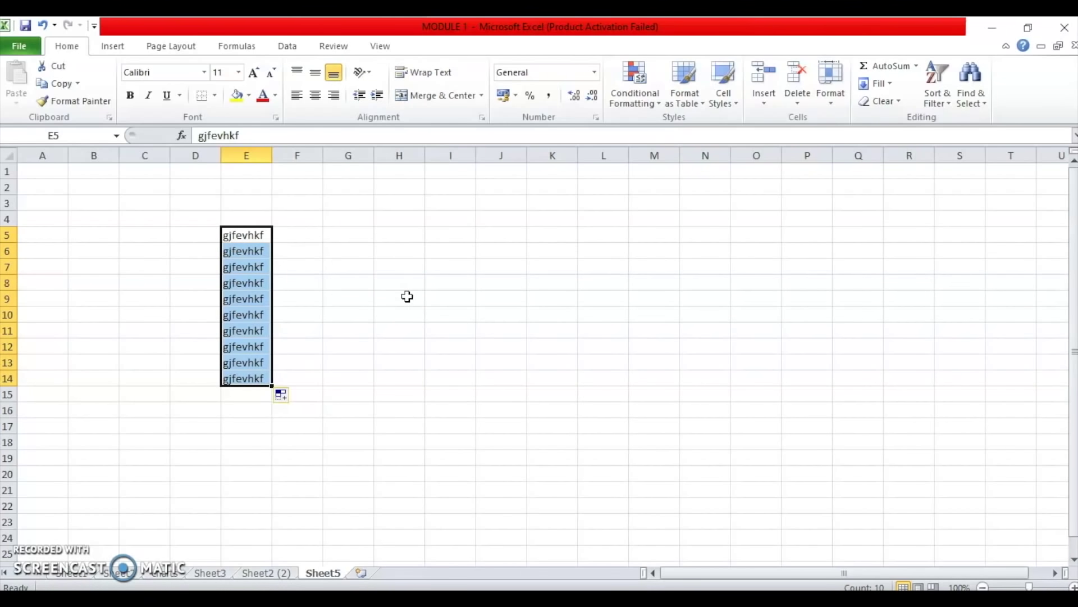
pyautogui.press('Delete')
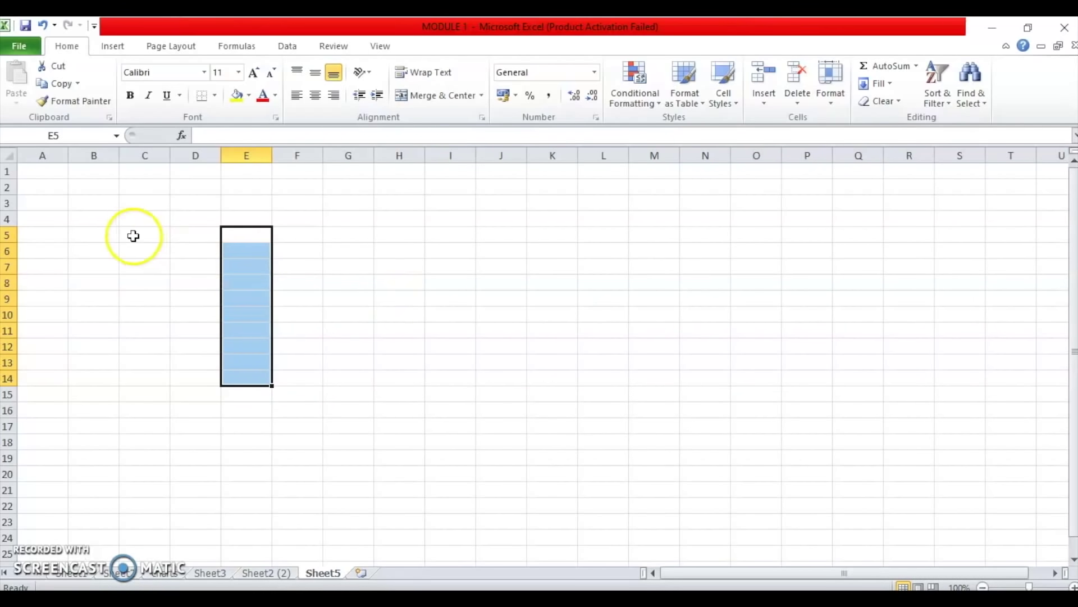
# - Enter 20 as the starting value in cell A1
pyautogui.click(107, 189)
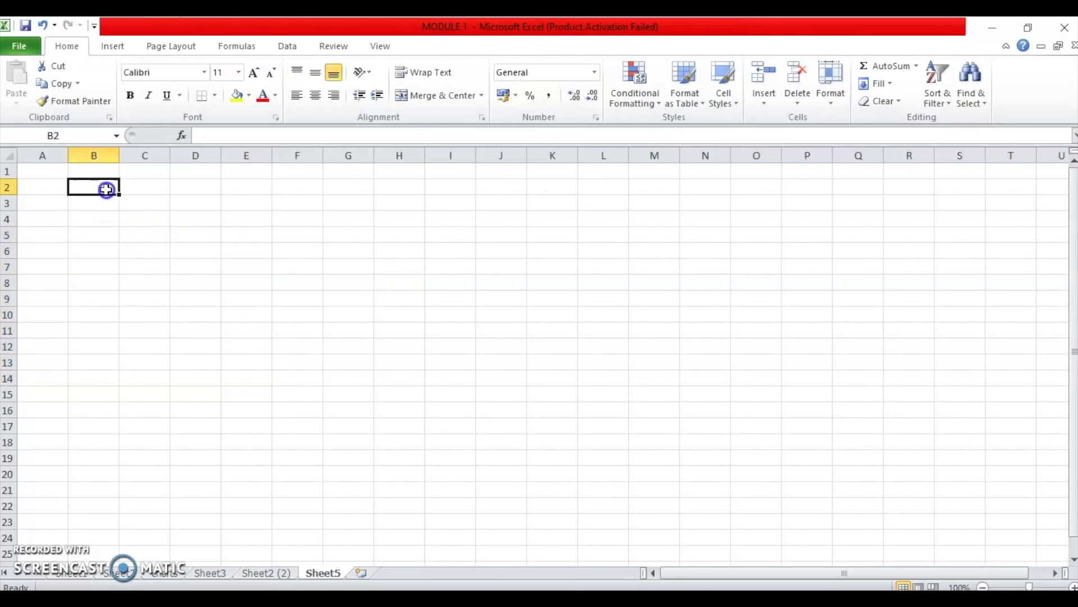
pyautogui.click(53, 169)
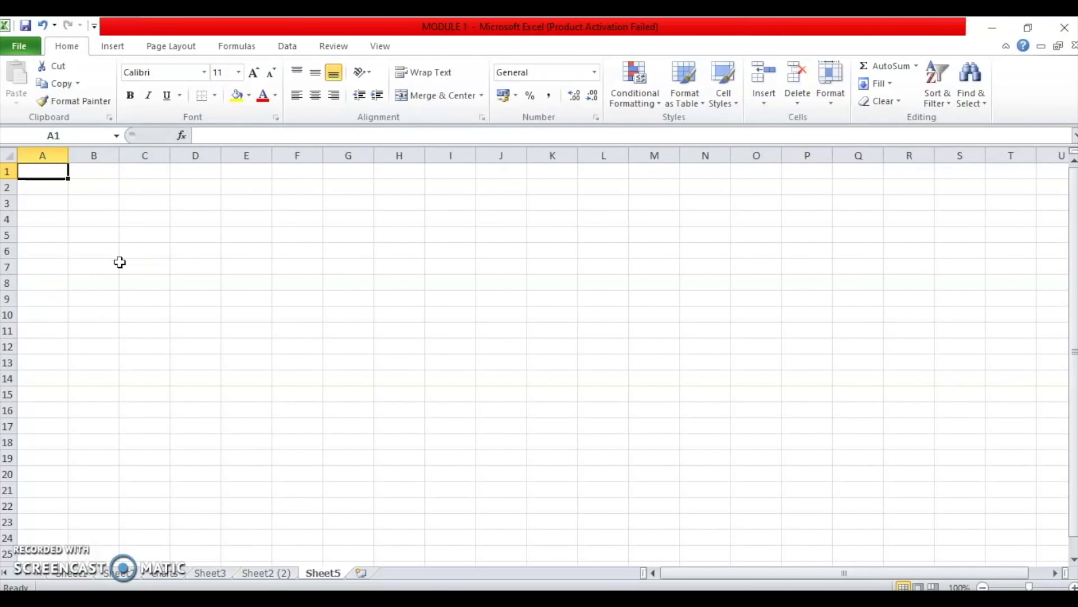
pyautogui.write('20')
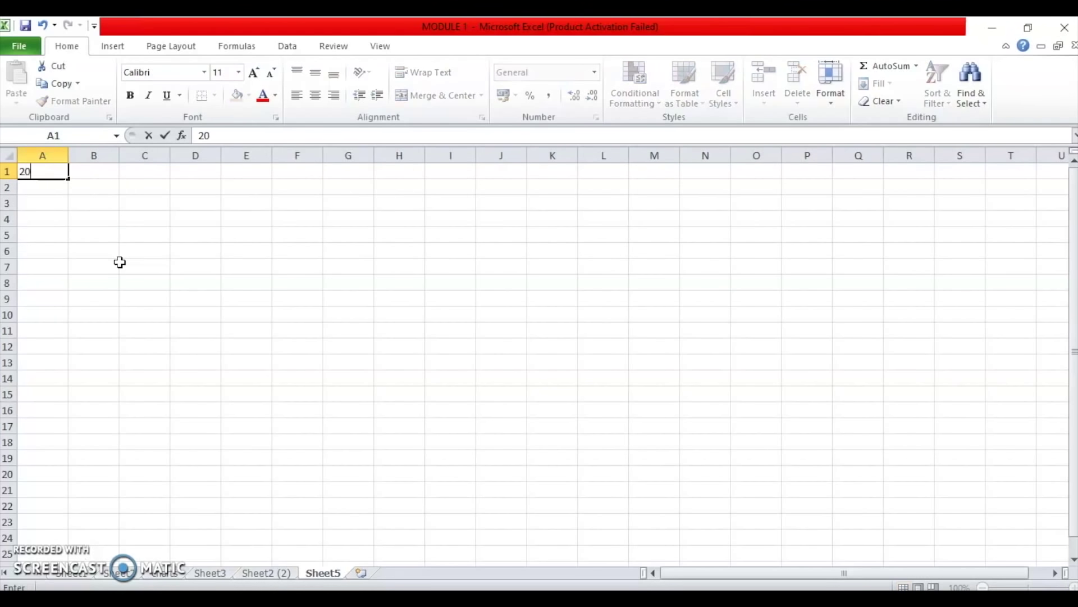
pyautogui.press('Return')
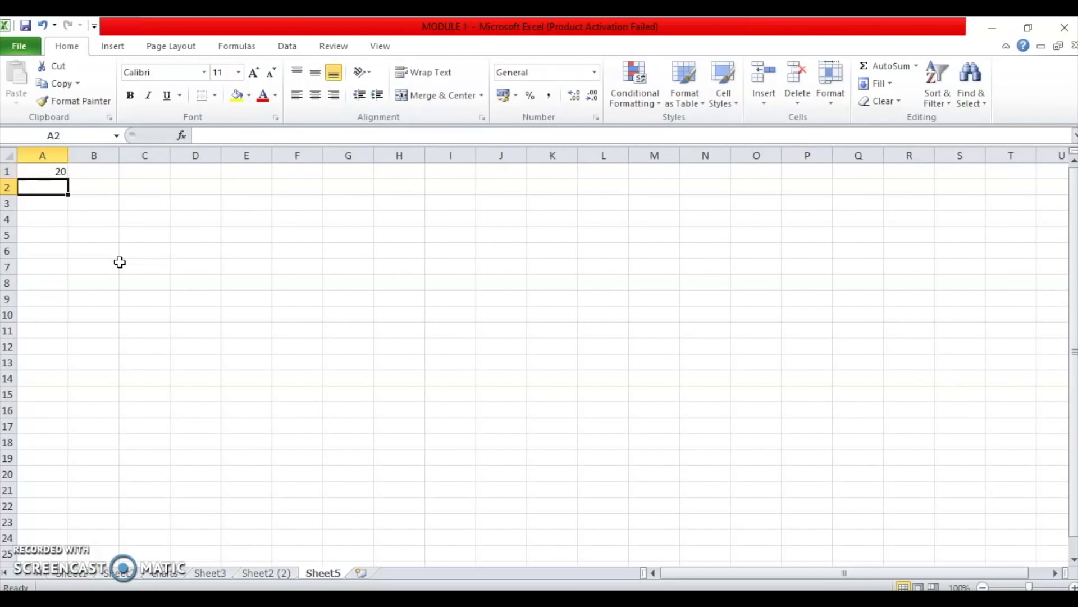
pyautogui.click(58, 170)
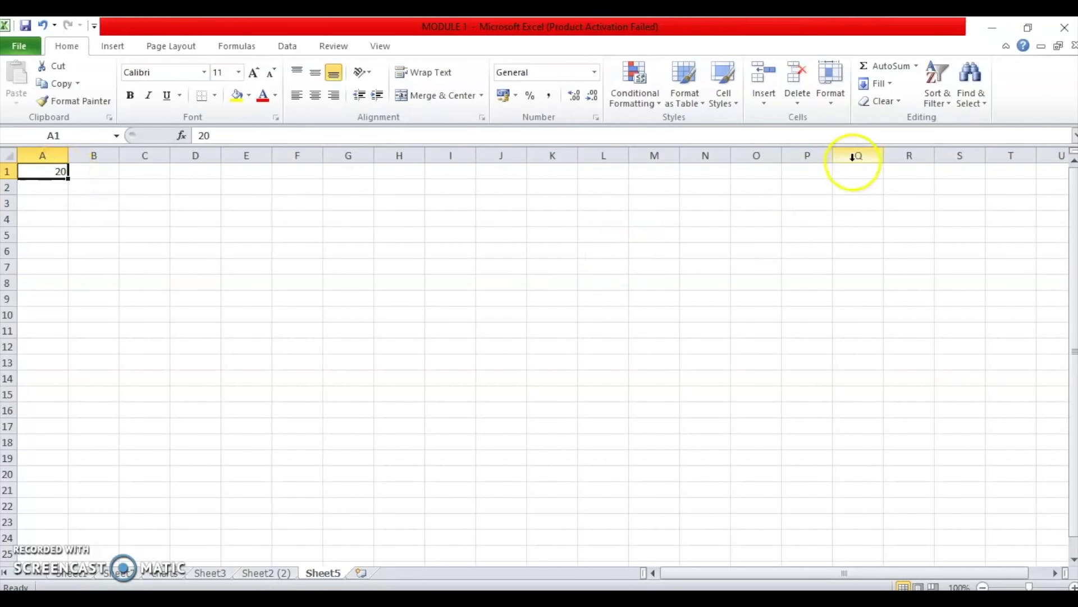
# - Fill a column series from A1 with step 2 and stop value 40
pyautogui.click(890, 84)
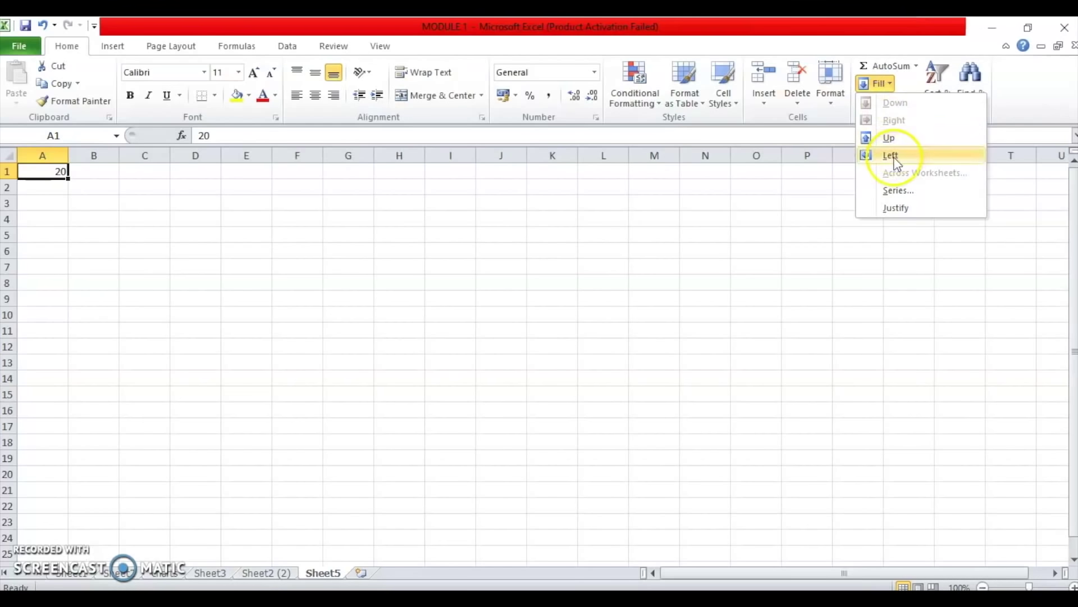
pyautogui.click(898, 191)
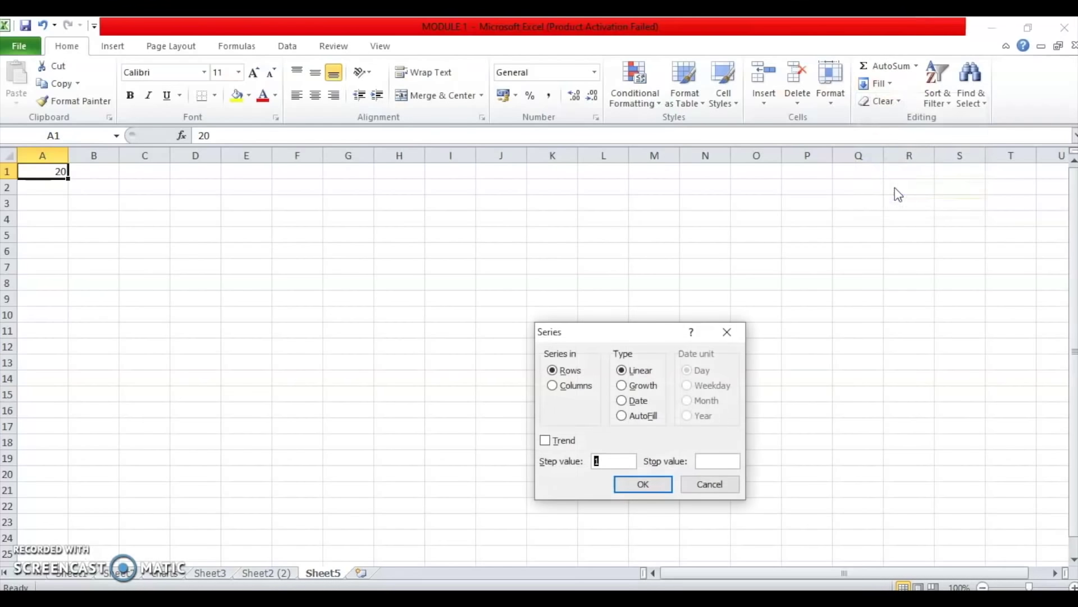
pyautogui.click(572, 386)
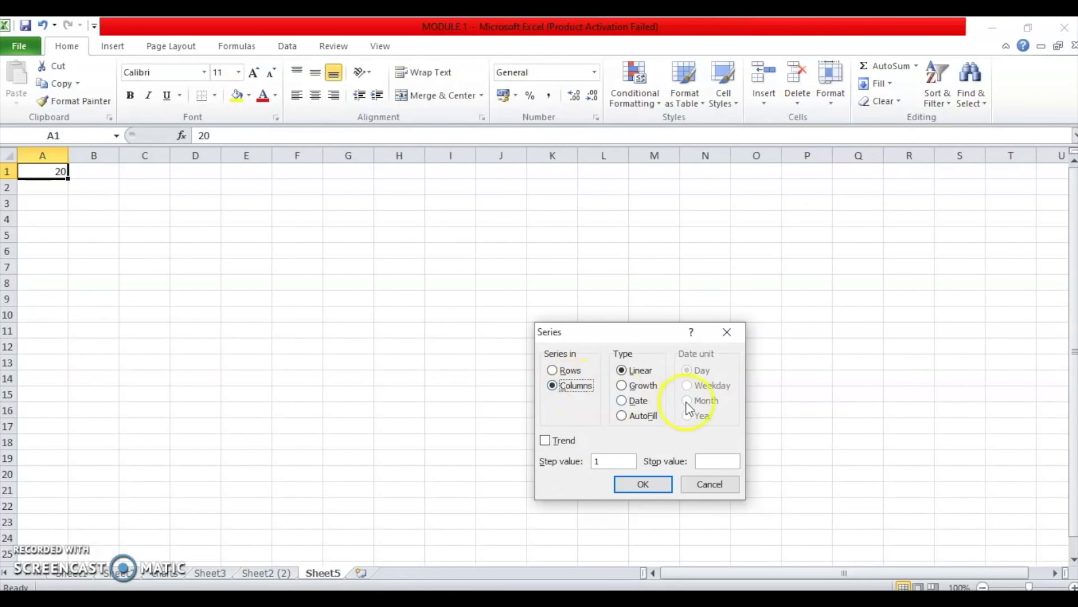
pyautogui.click(599, 460)
pyautogui.press('BackSpace')
pyautogui.write('2')
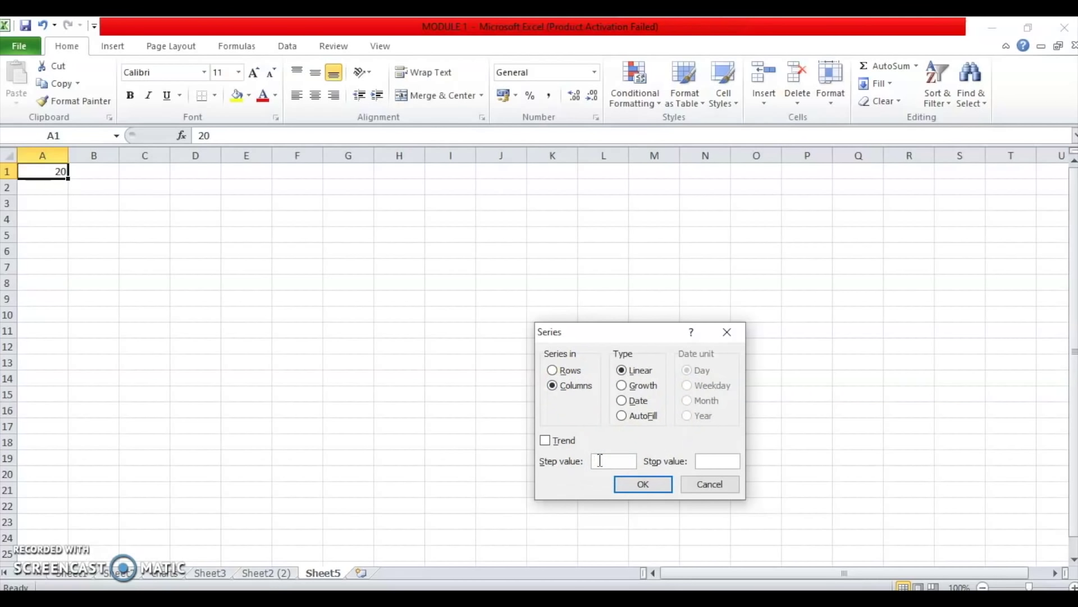
pyautogui.click(710, 462)
pyautogui.write('40')
pyautogui.click(643, 483)
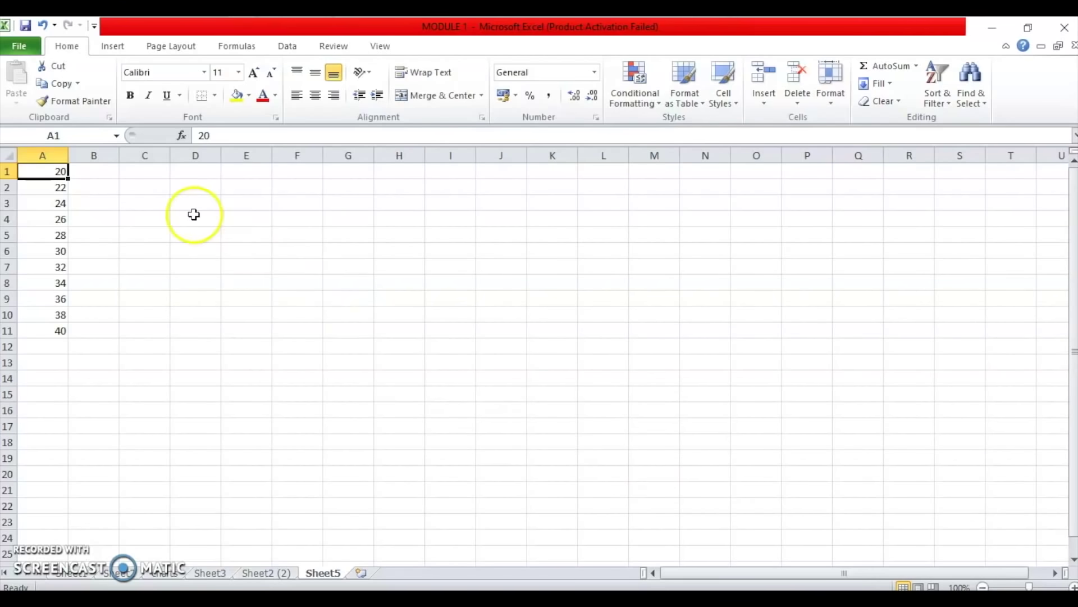
# - Enter 20 and 22 in C1:C2 and drag the pattern down to C11
pyautogui.click(149, 169)
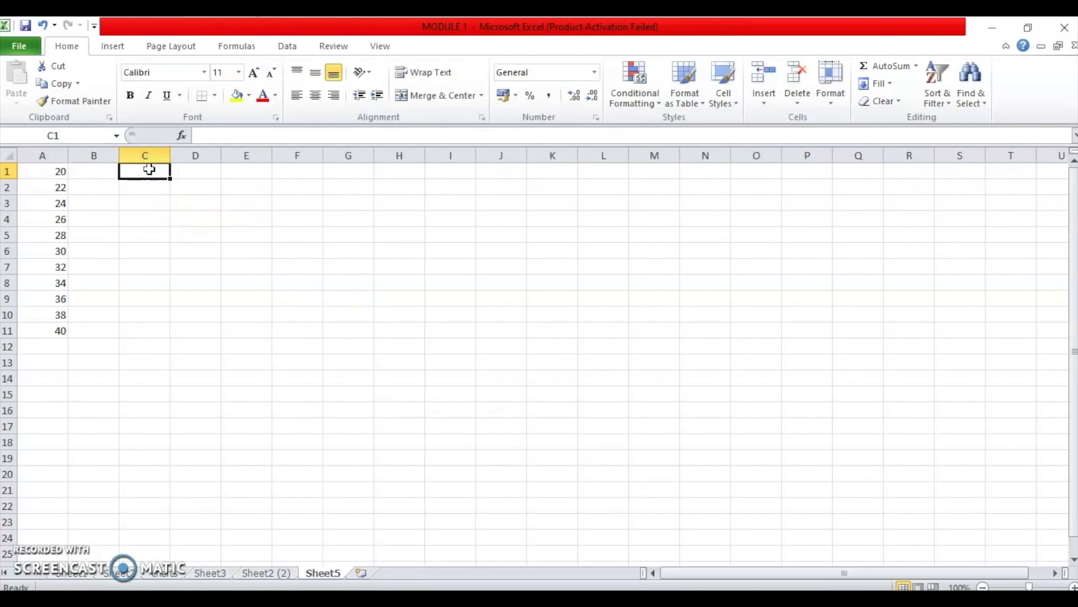
pyautogui.write('20')
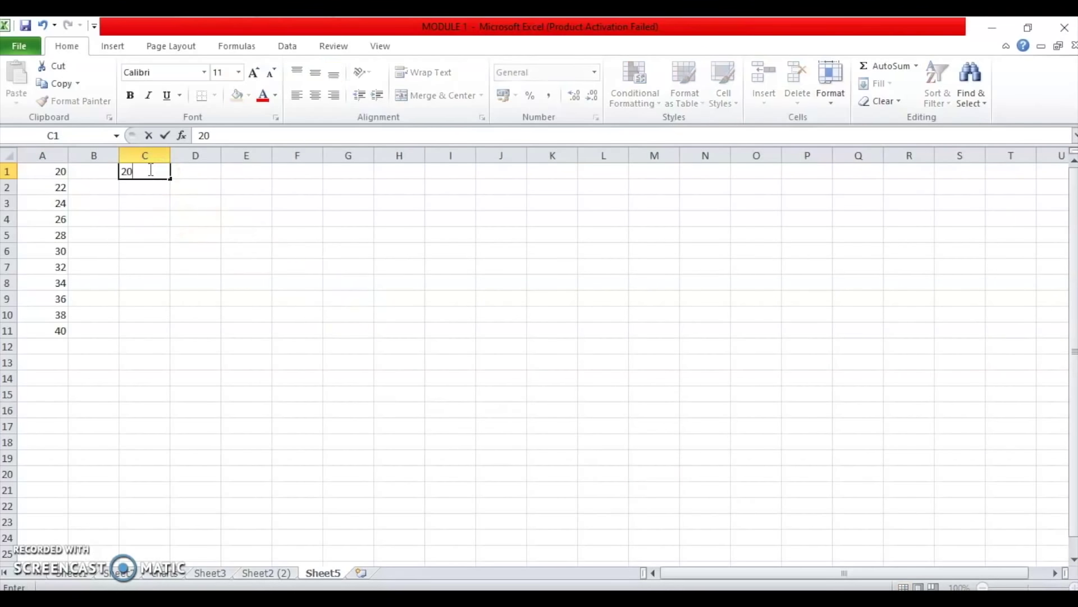
pyautogui.press('Return')
pyautogui.write('22')
pyautogui.press('Return')
pyautogui.moveTo(149, 169); pyautogui.dragTo(150, 186)
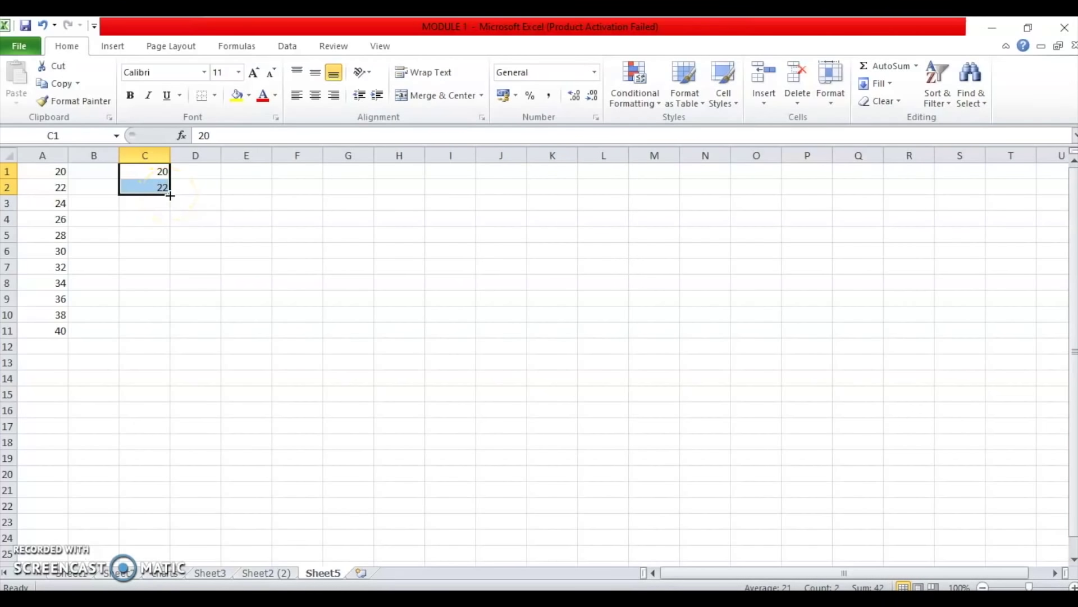
pyautogui.moveTo(170, 195); pyautogui.dragTo(170, 335)
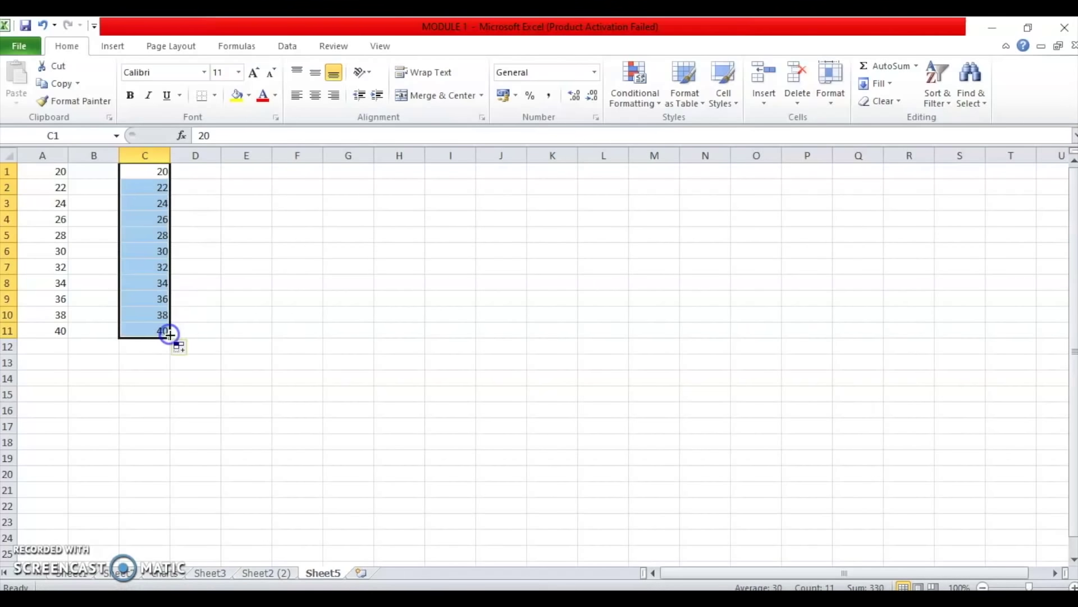
pyautogui.click(374, 337)
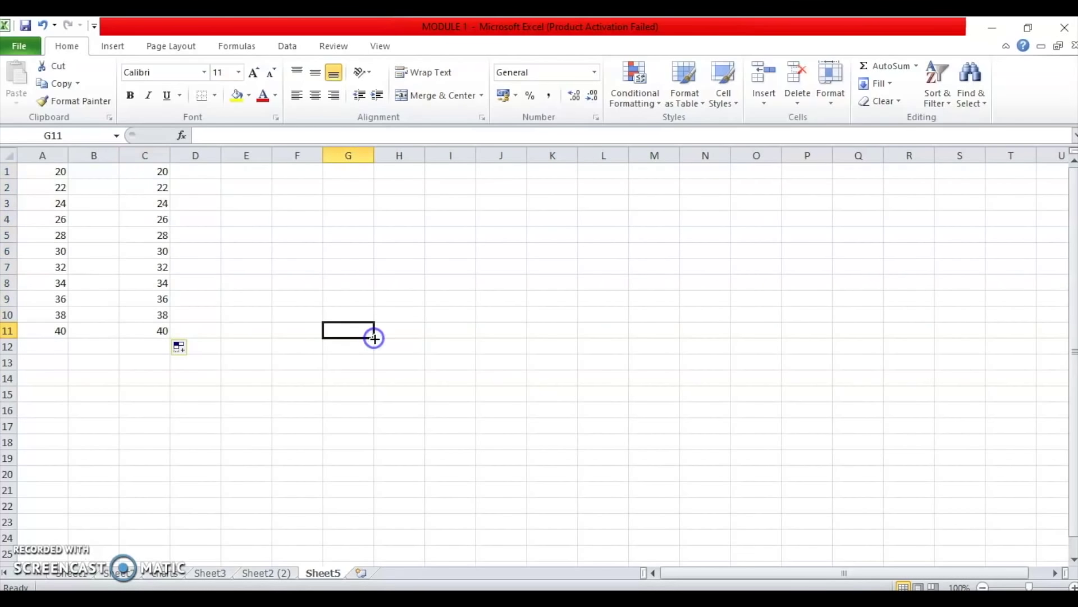
# - Switch through the sheet tabs to the 'DATA FROM GOOGLE FORM' student sheet
pyautogui.click(206, 576)
pyautogui.click(175, 571)
pyautogui.click(134, 573)
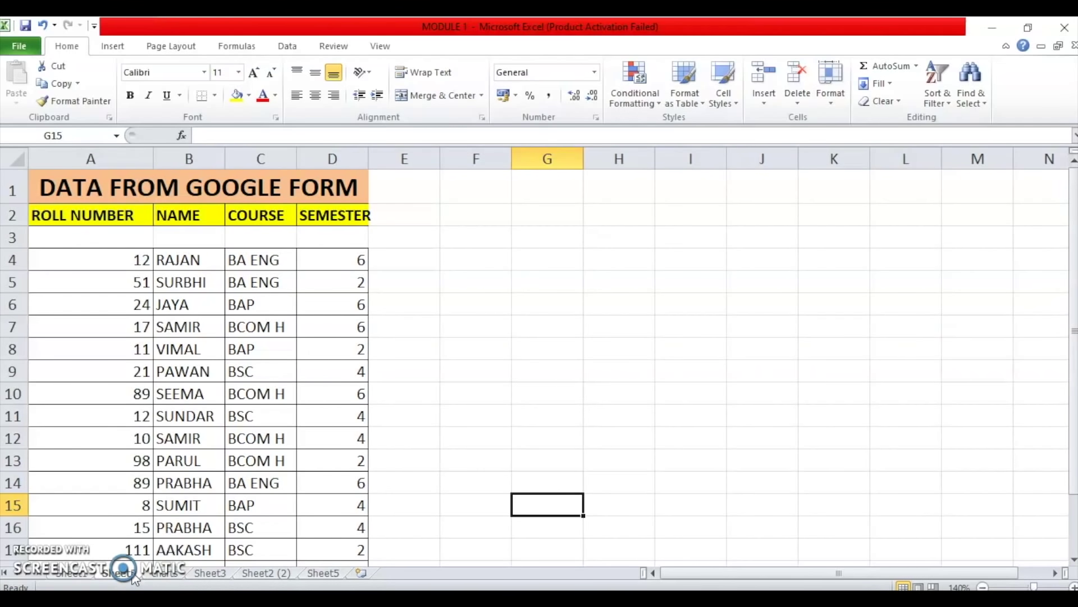
# - Delete empty row 3 and select the student table from its headers down
pyautogui.click(18, 236)
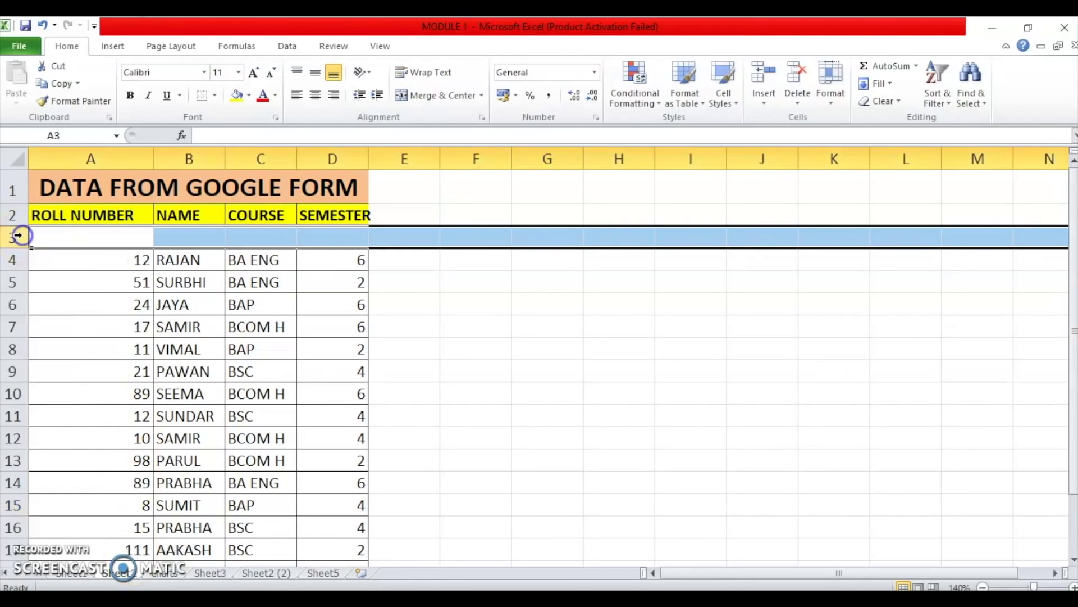
pyautogui.rightClick(18, 236)
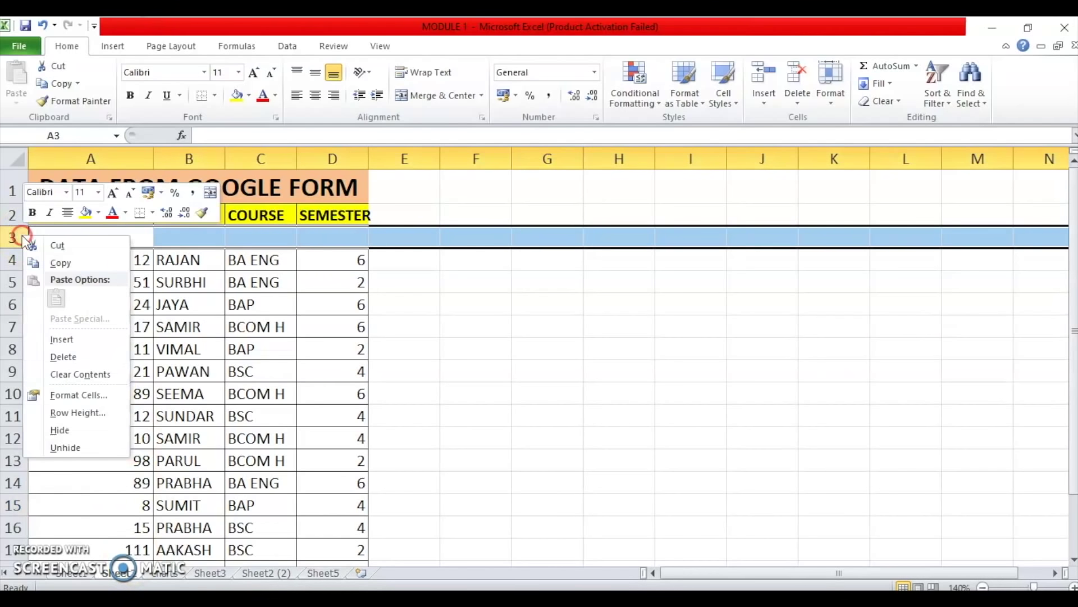
pyautogui.click(77, 358)
pyautogui.click(506, 301)
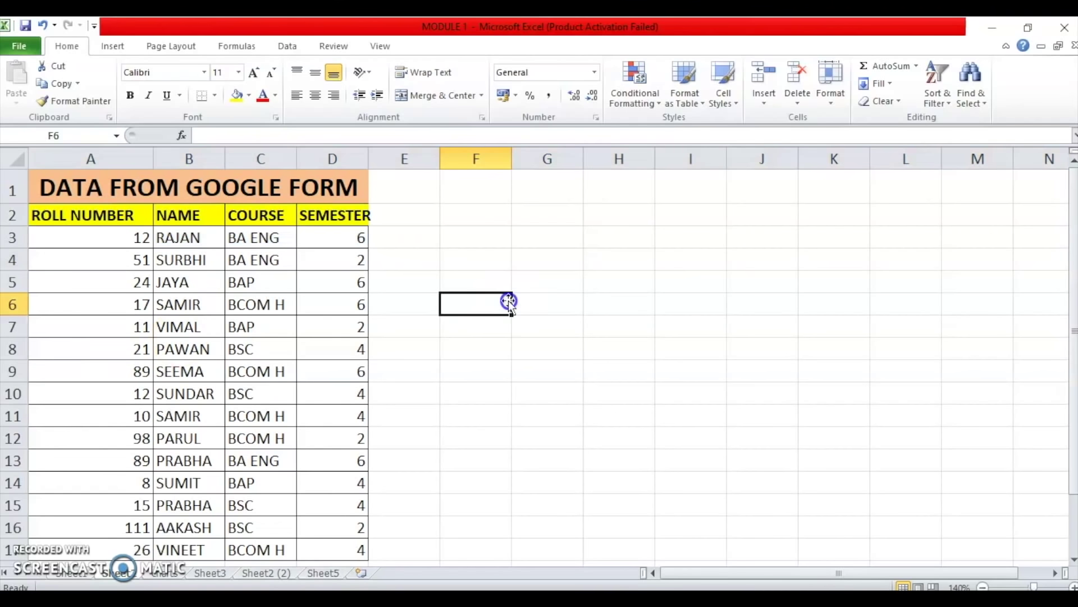
pyautogui.moveTo(115, 213); pyautogui.dragTo(332, 551)
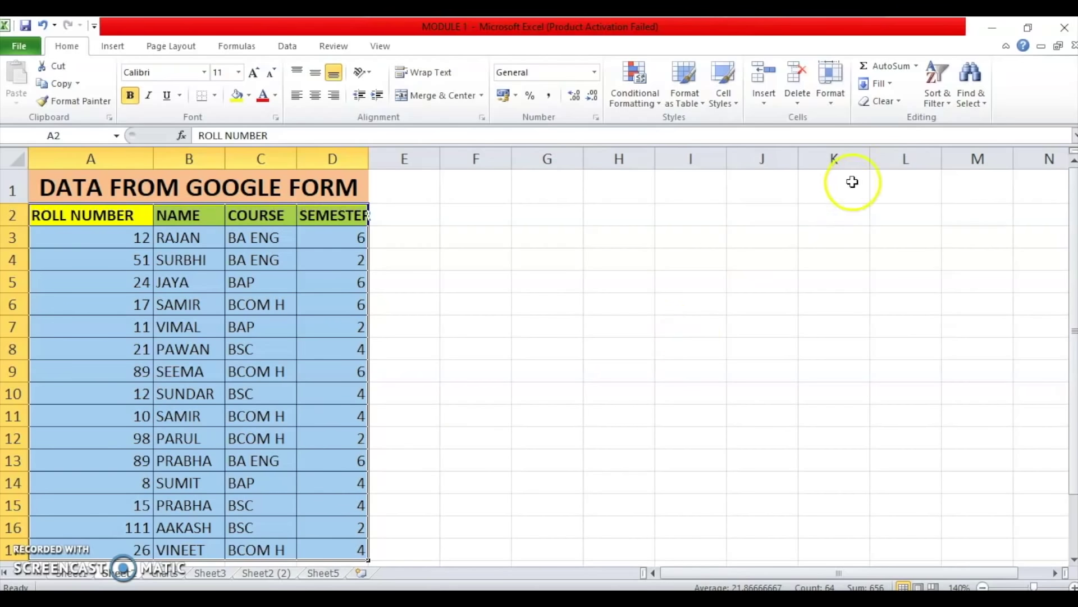
# - Custom-sort the table by COURSE A to Z, then by SEMESTER largest to smallest
pyautogui.click(950, 105)
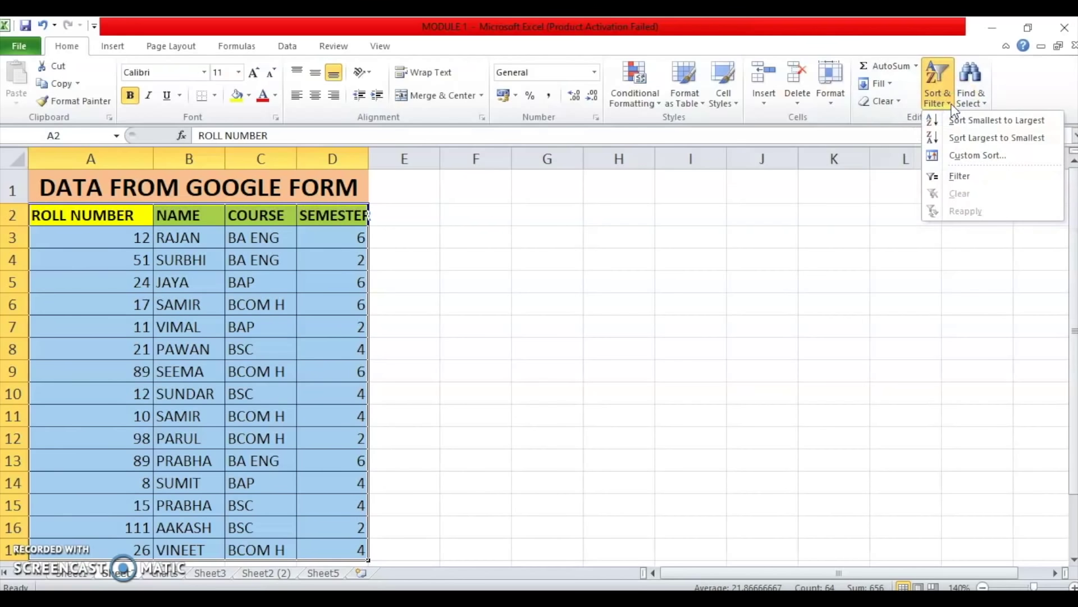
pyautogui.click(954, 121)
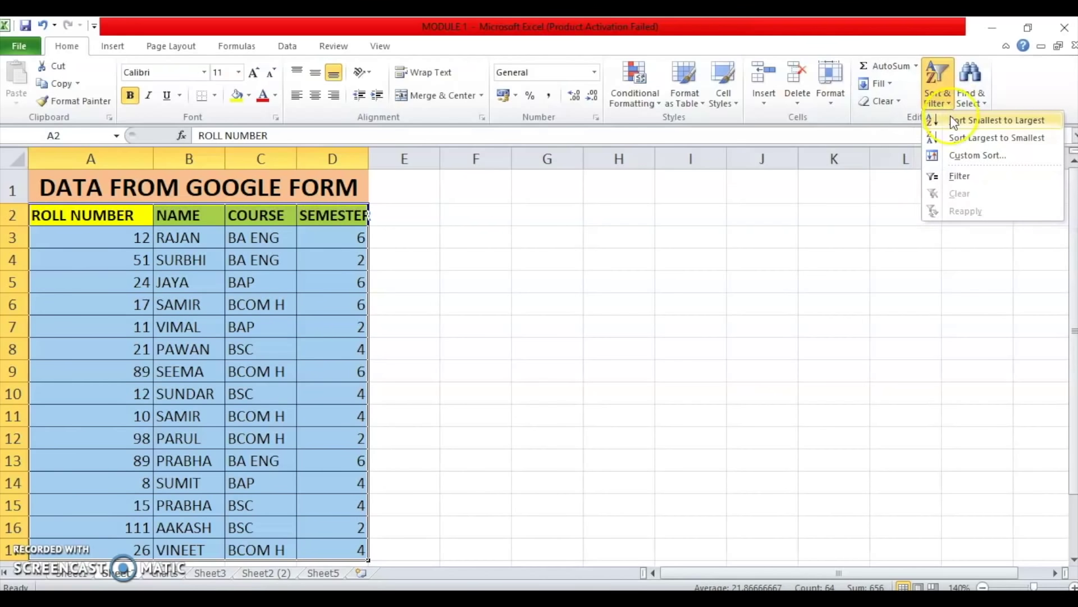
pyautogui.click(957, 162)
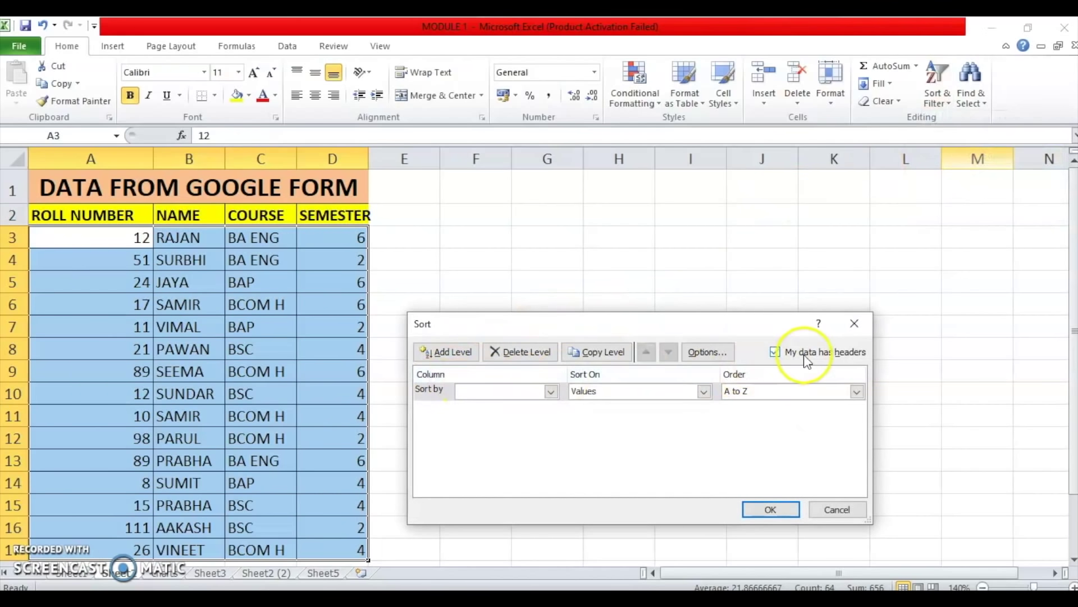
pyautogui.click(548, 391)
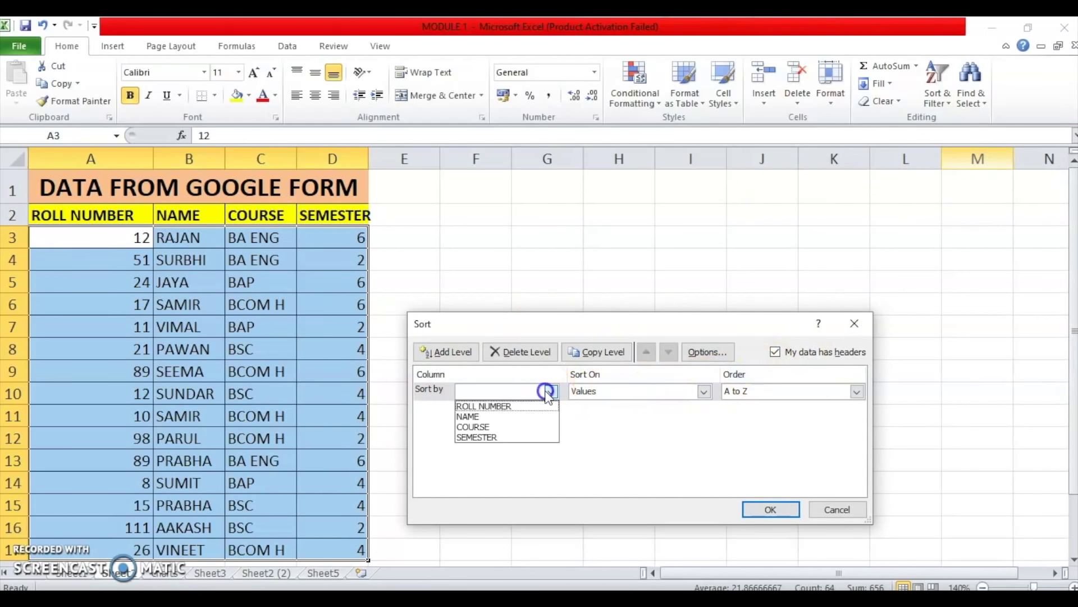
pyautogui.click(503, 426)
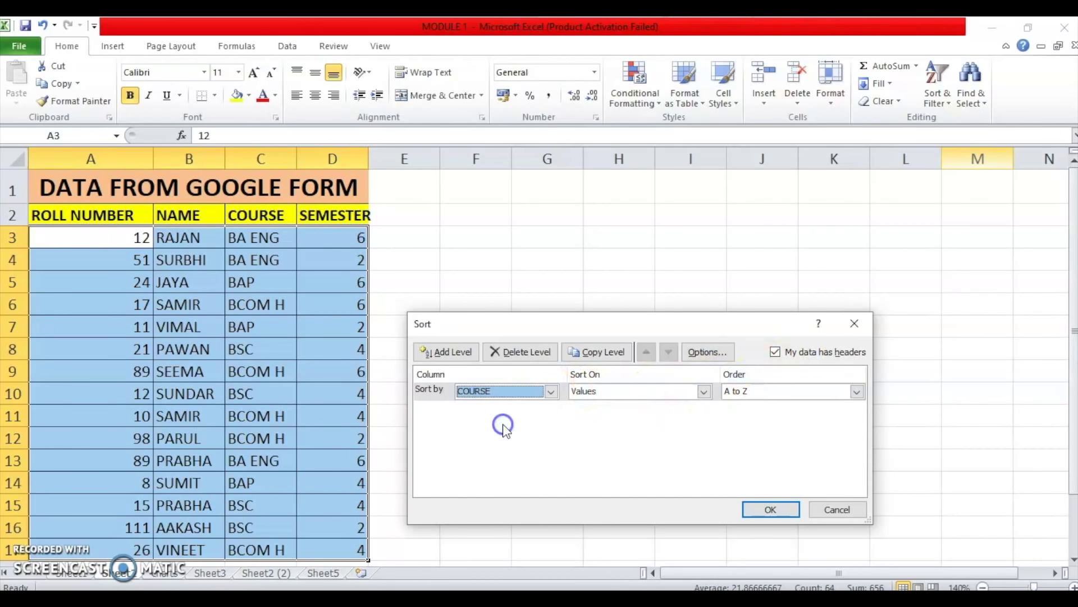
pyautogui.click(447, 351)
pyautogui.click(551, 410)
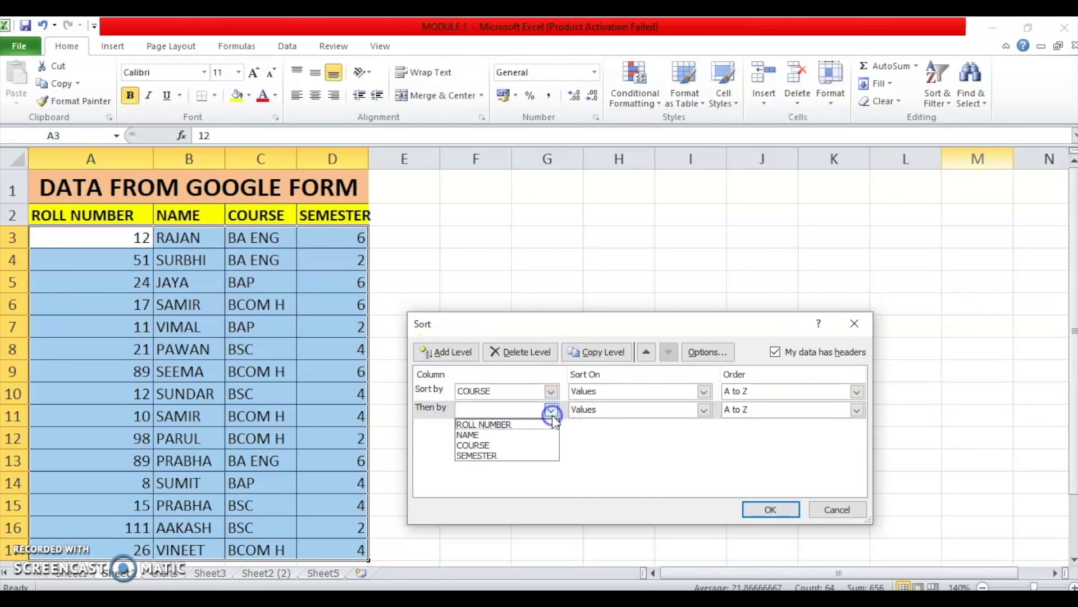
pyautogui.click(541, 459)
pyautogui.click(831, 409)
pyautogui.click(810, 436)
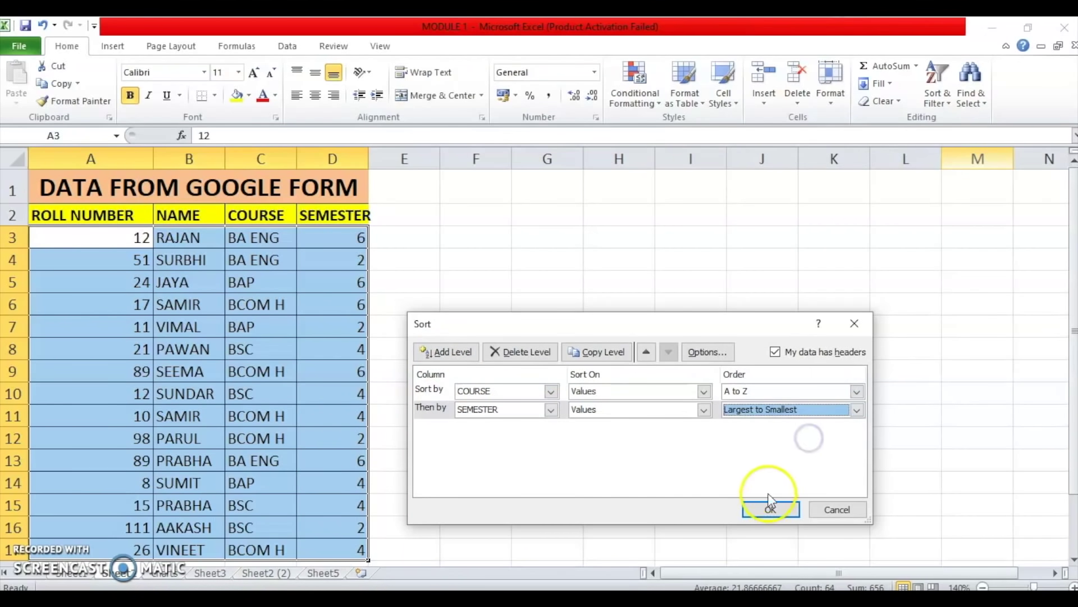
pyautogui.click(770, 510)
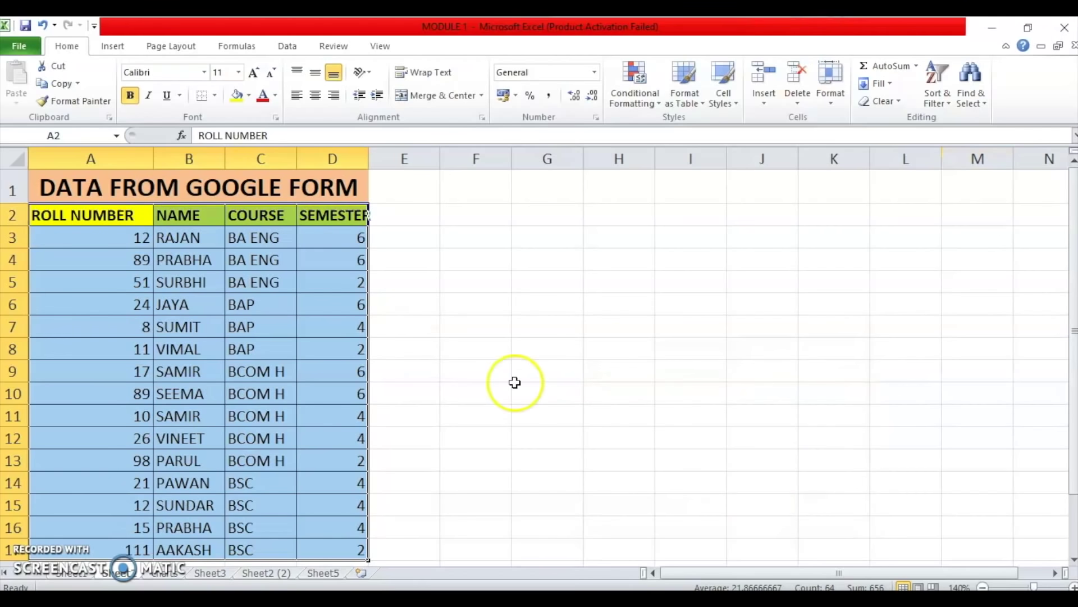
# - Turn on filter drop-downs for the student table headers
pyautogui.click(515, 383)
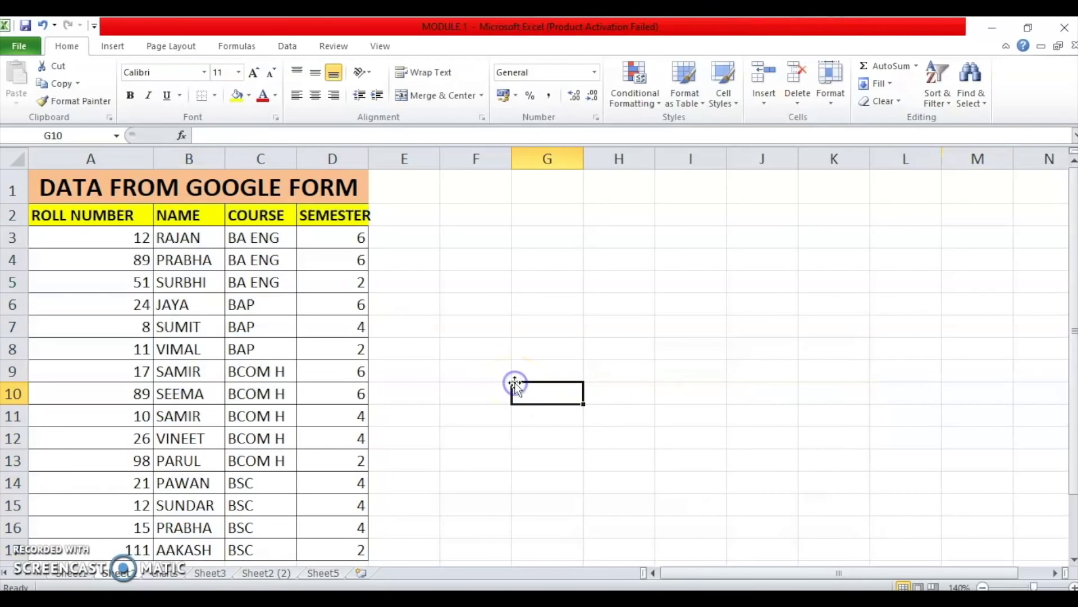
pyautogui.moveTo(116, 213); pyautogui.dragTo(337, 549)
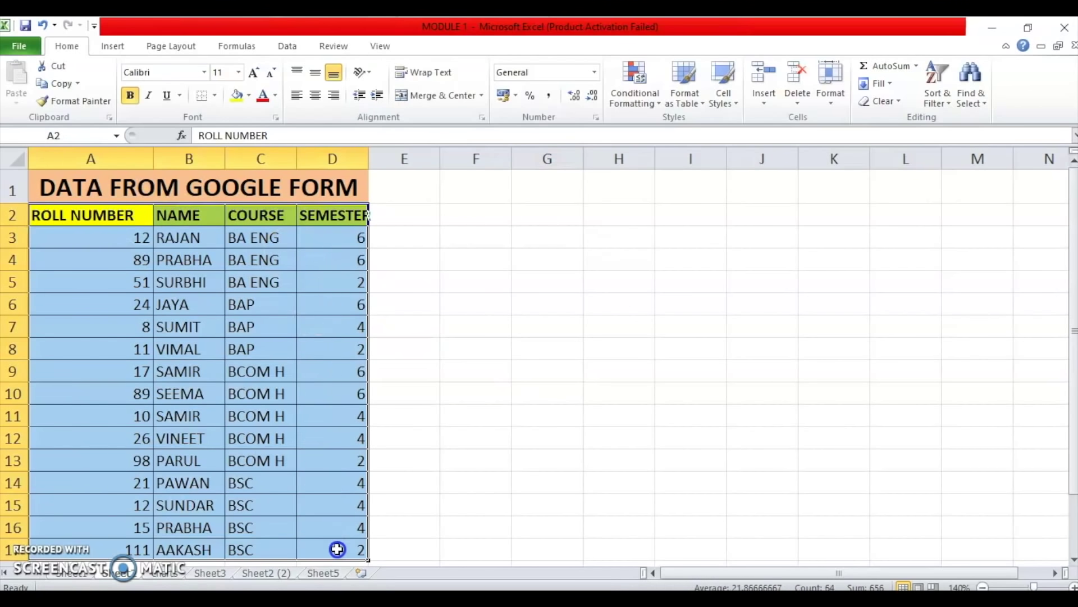
pyautogui.click(938, 101)
pyautogui.click(955, 174)
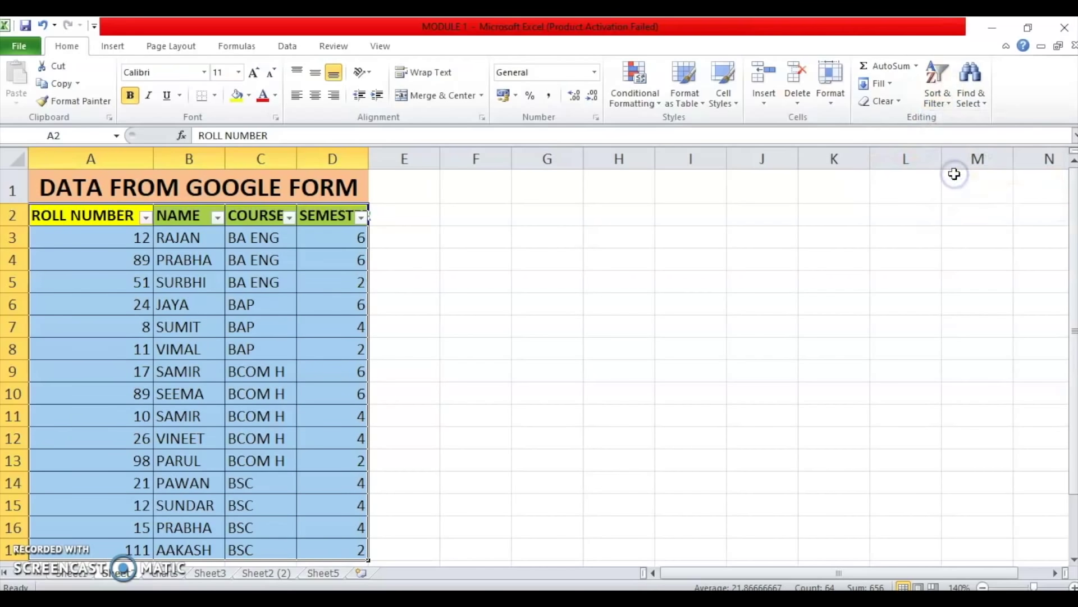
pyautogui.click(436, 310)
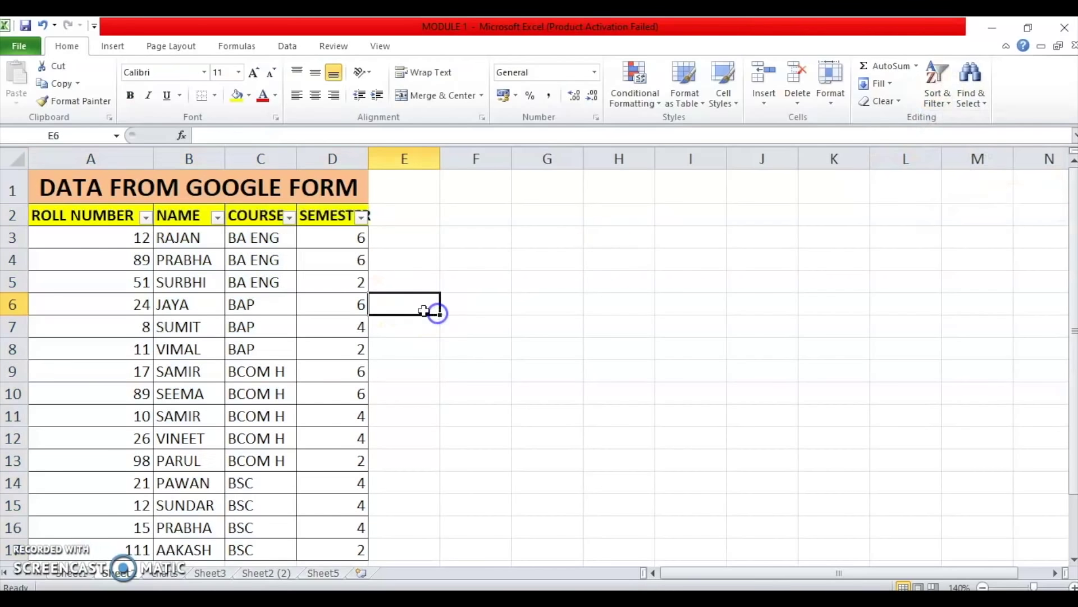
# - Filter the COURSE column to show only BCOM H
pyautogui.click(288, 216)
pyautogui.click(163, 365)
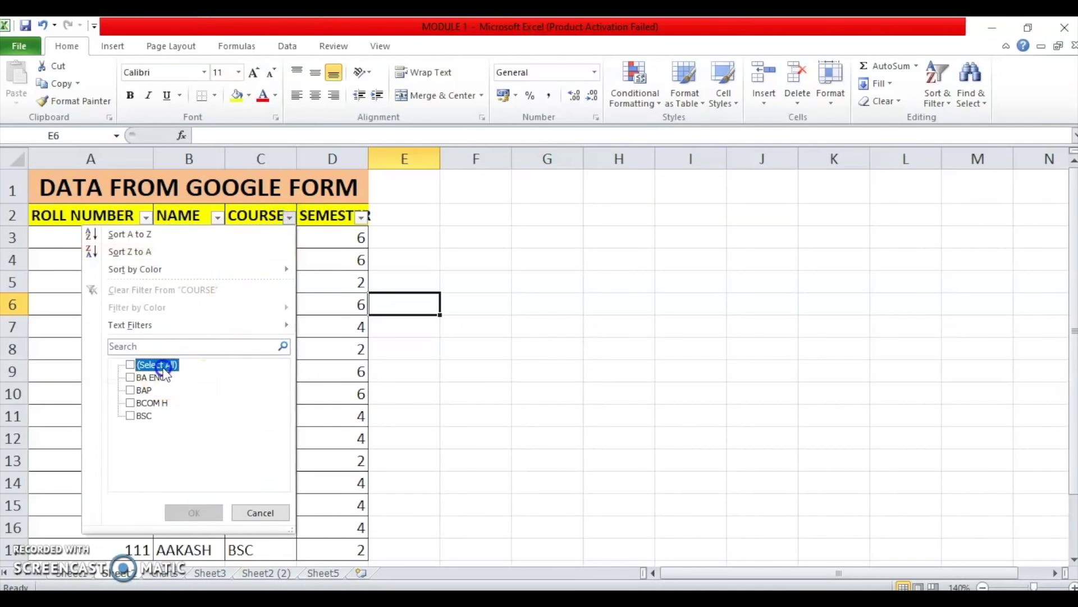
pyautogui.click(131, 403)
pyautogui.click(218, 520)
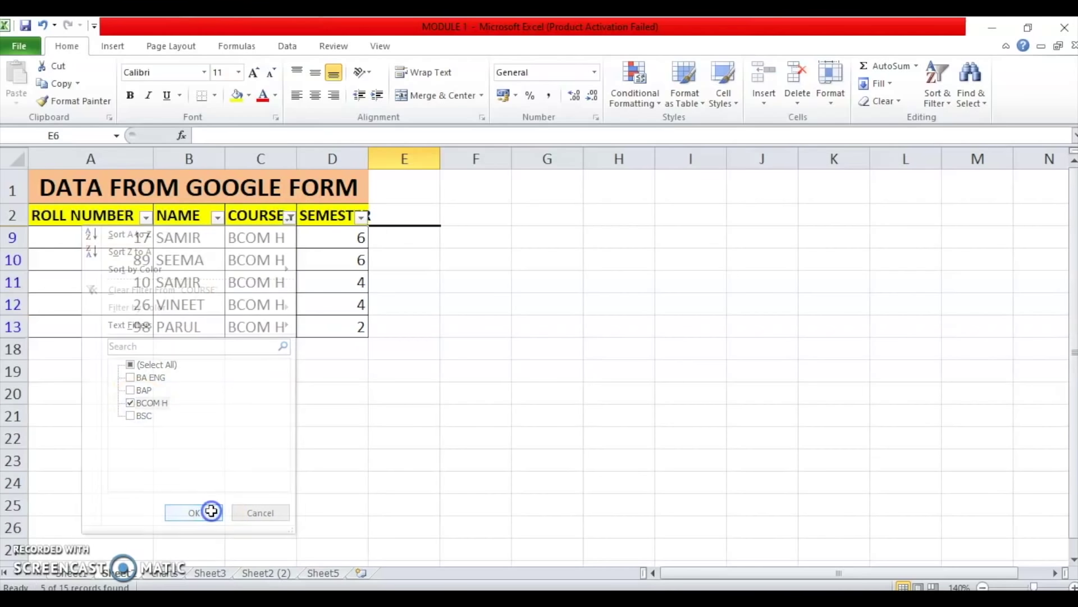
# - Filter the SEMESTER column to show only semester 4
pyautogui.click(362, 218)
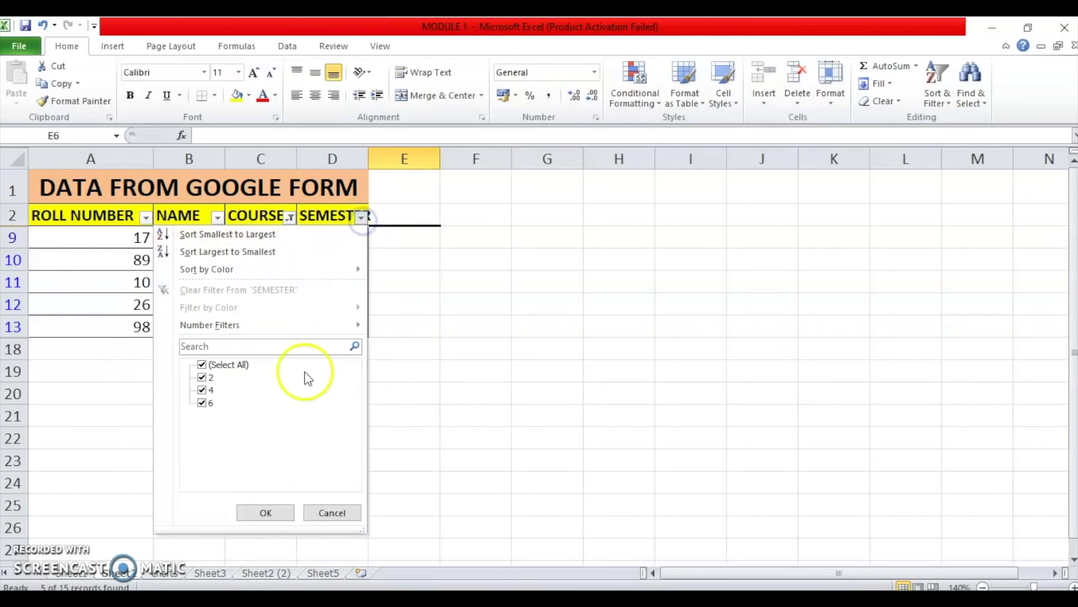
pyautogui.click(209, 413)
pyautogui.click(202, 403)
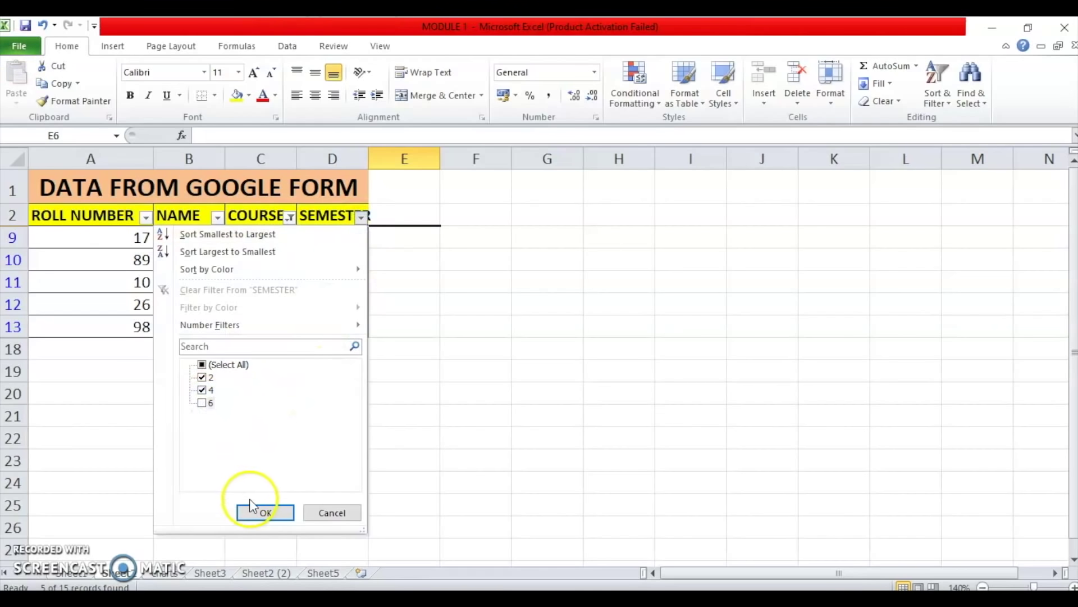
pyautogui.click(201, 364)
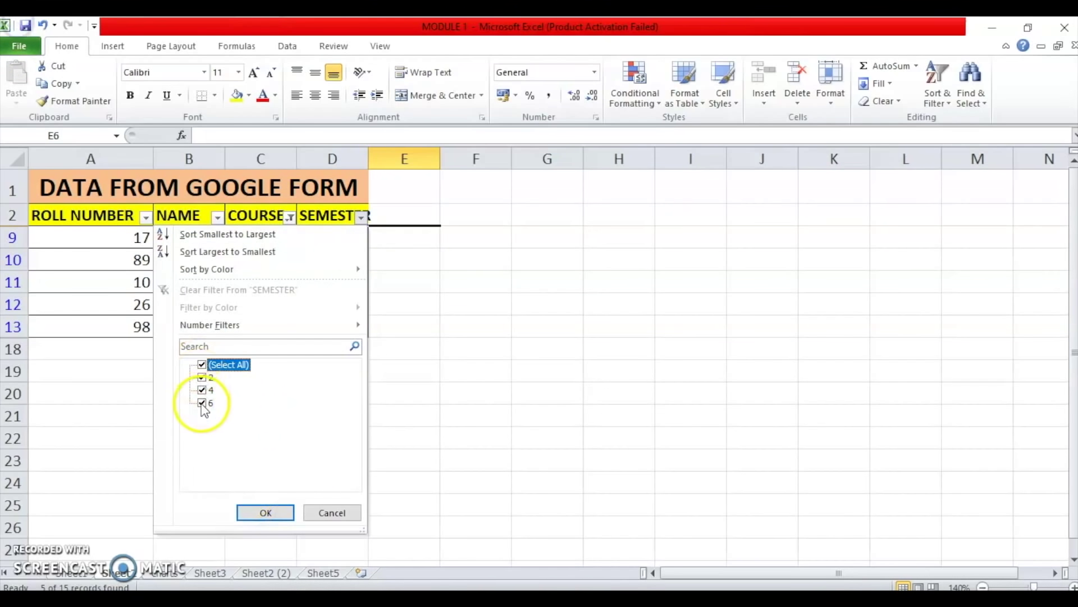
pyautogui.click(201, 403)
pyautogui.click(202, 377)
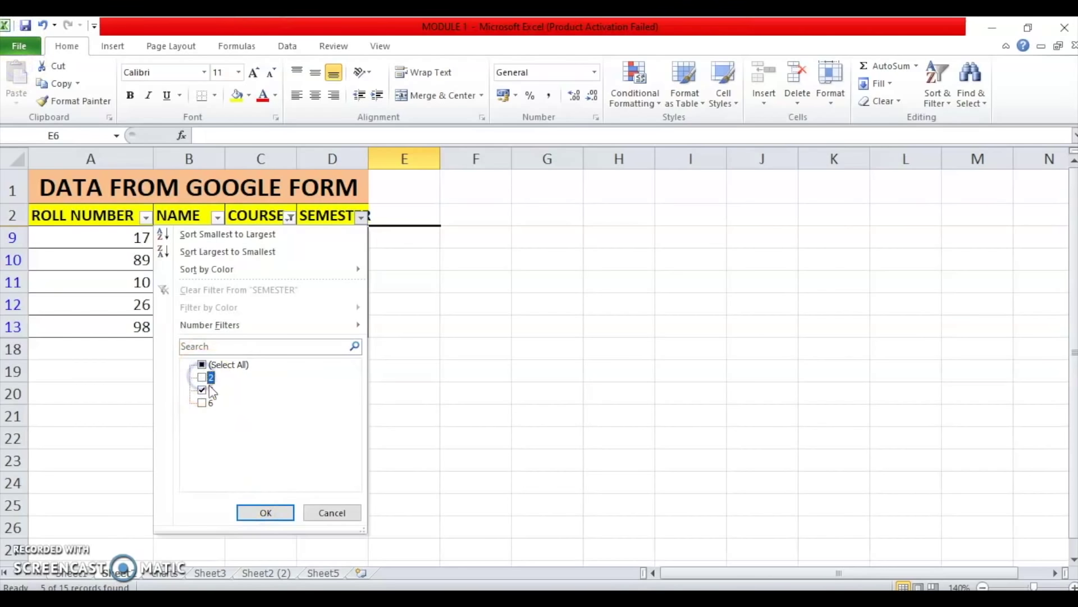
pyautogui.click(265, 512)
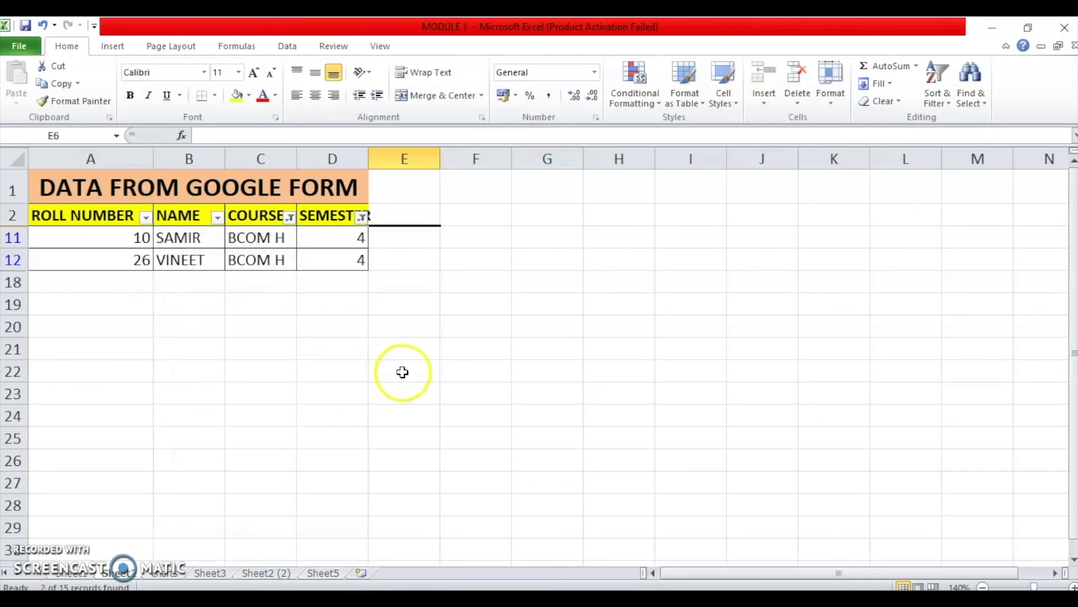